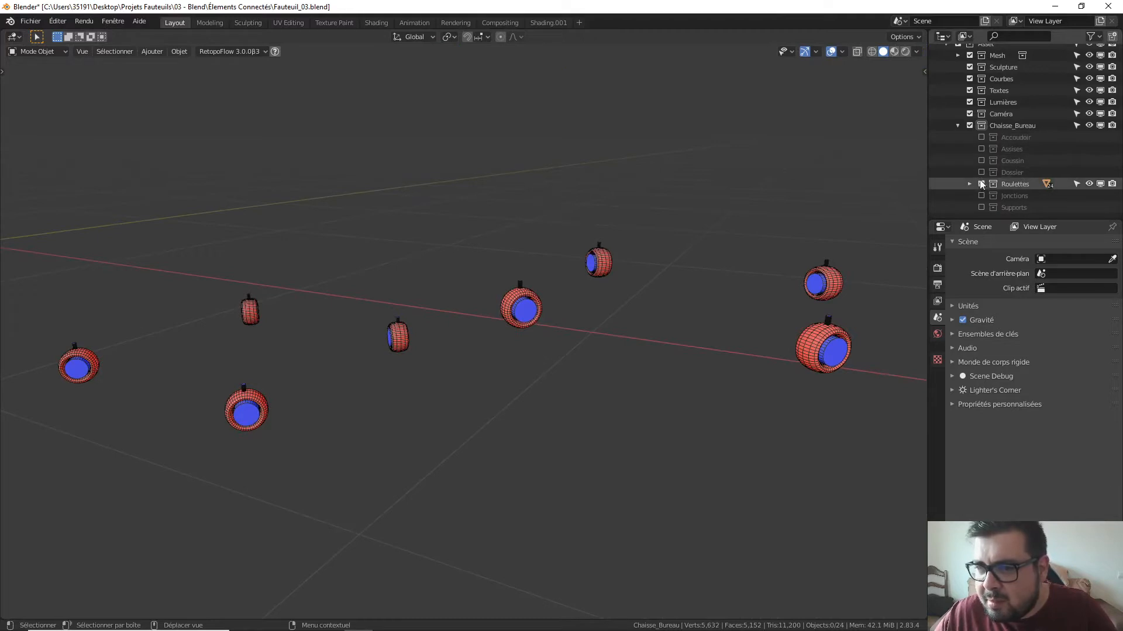
# Expand the Roulettes collection and view the castors from the front
pyautogui.click(970, 183)
pyautogui.scroll(2, 854, 228)
pyautogui.scroll(-4, 760, 318)
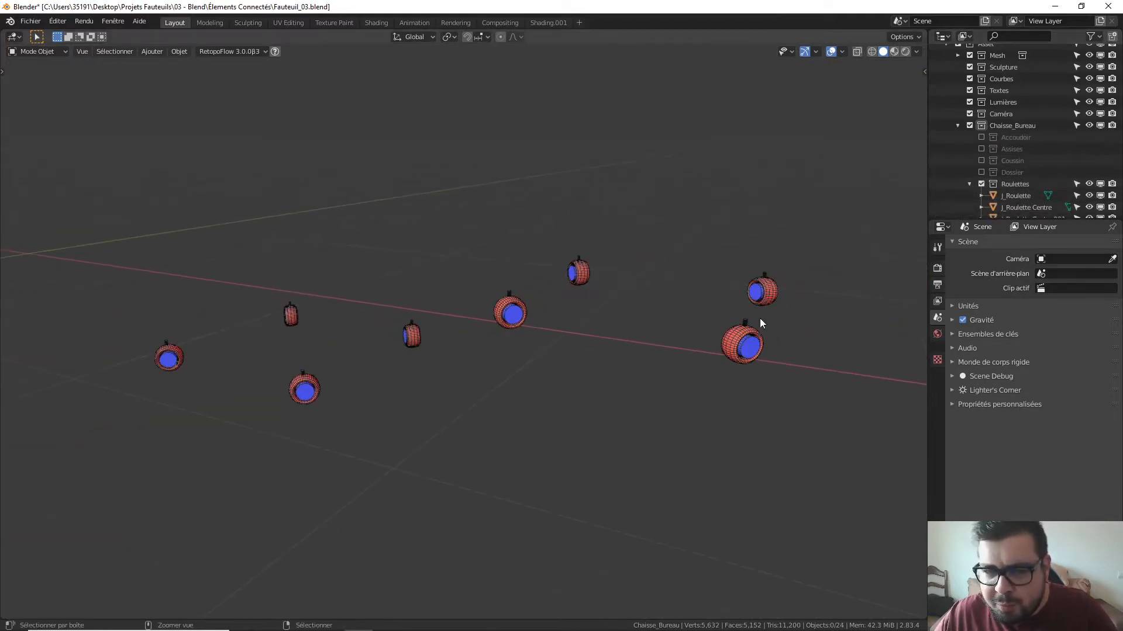
pyautogui.moveTo(760, 318); pyautogui.dragTo(655, 290, button='middle')
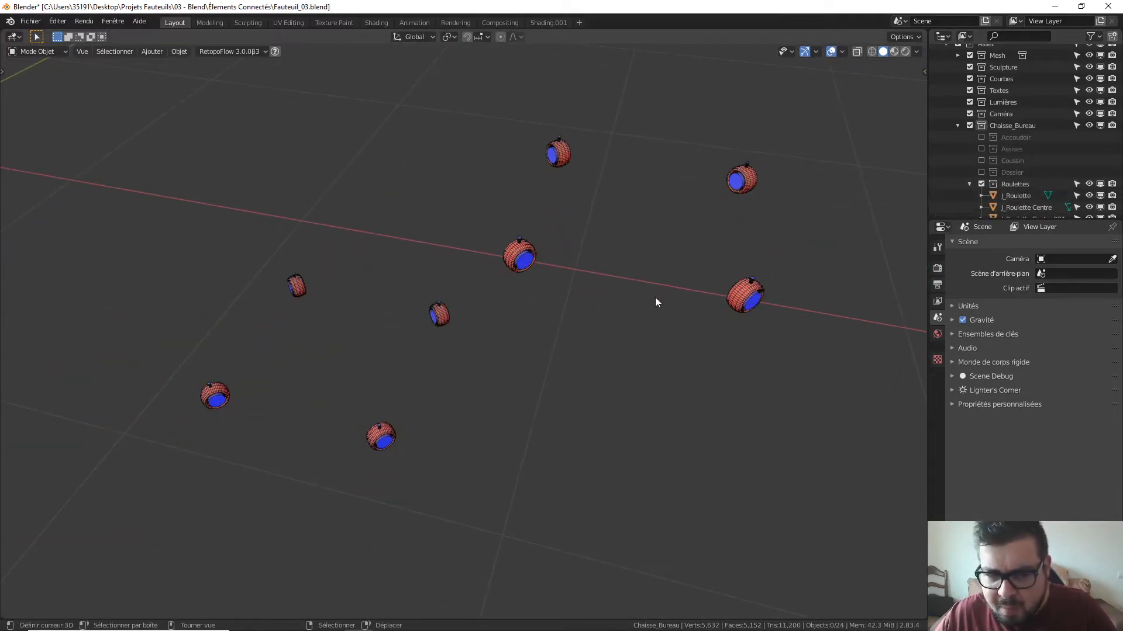
pyautogui.press('KP_1')
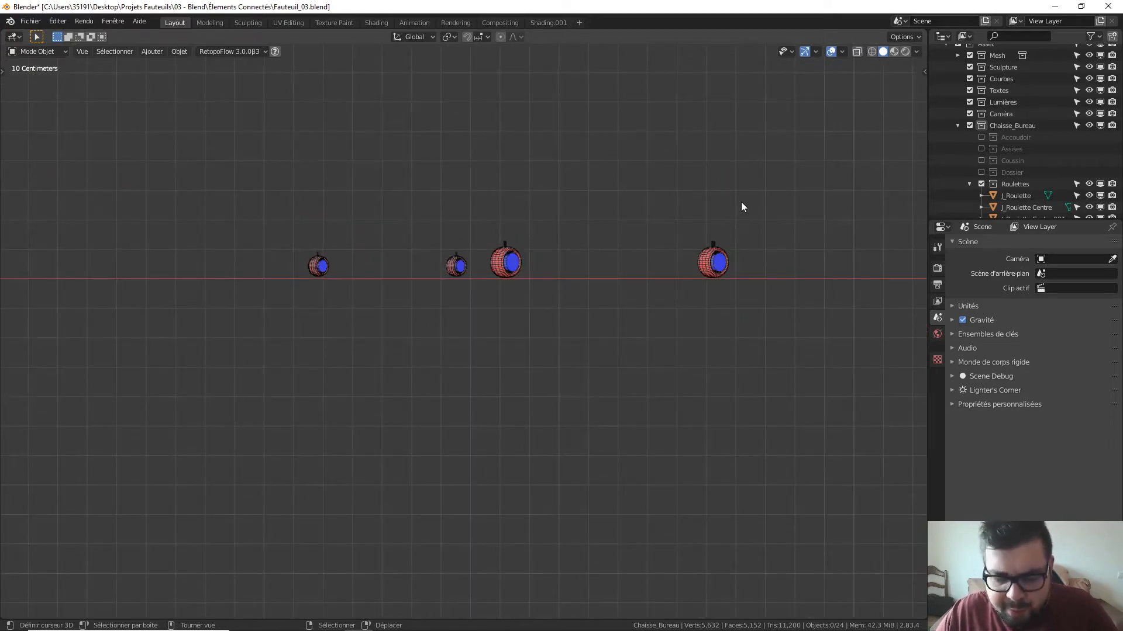
pyautogui.press('b')
pyautogui.moveTo(758, 191); pyautogui.dragTo(248, 399)
pyautogui.moveTo(605, 236); pyautogui.dragTo(585, 285, button='middle')
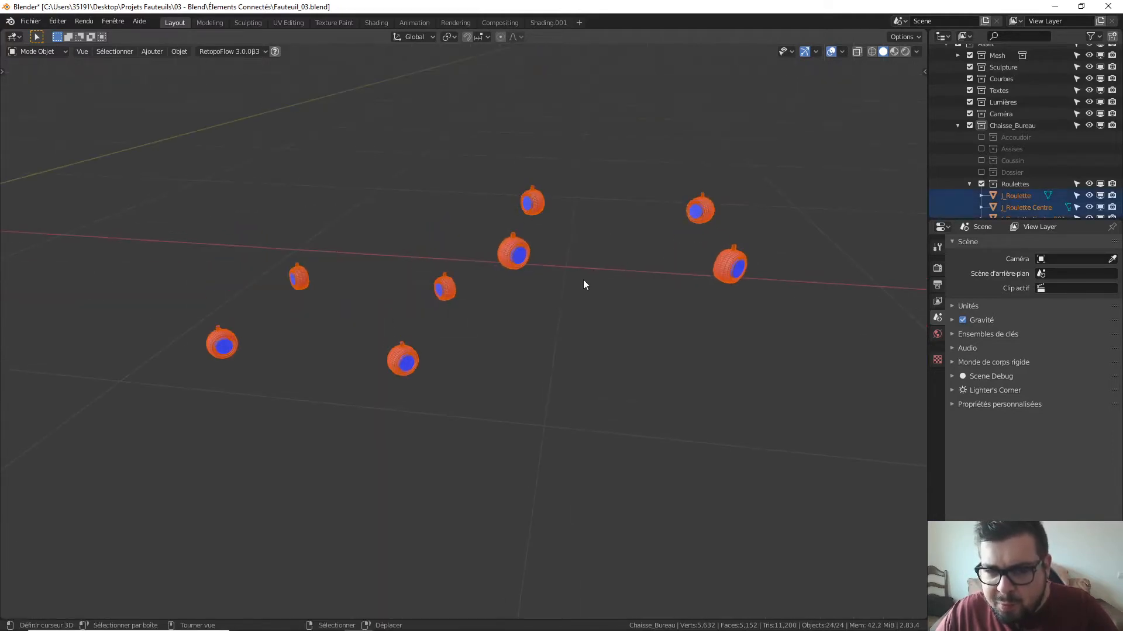
pyautogui.press('KP_1')
pyautogui.press('a')
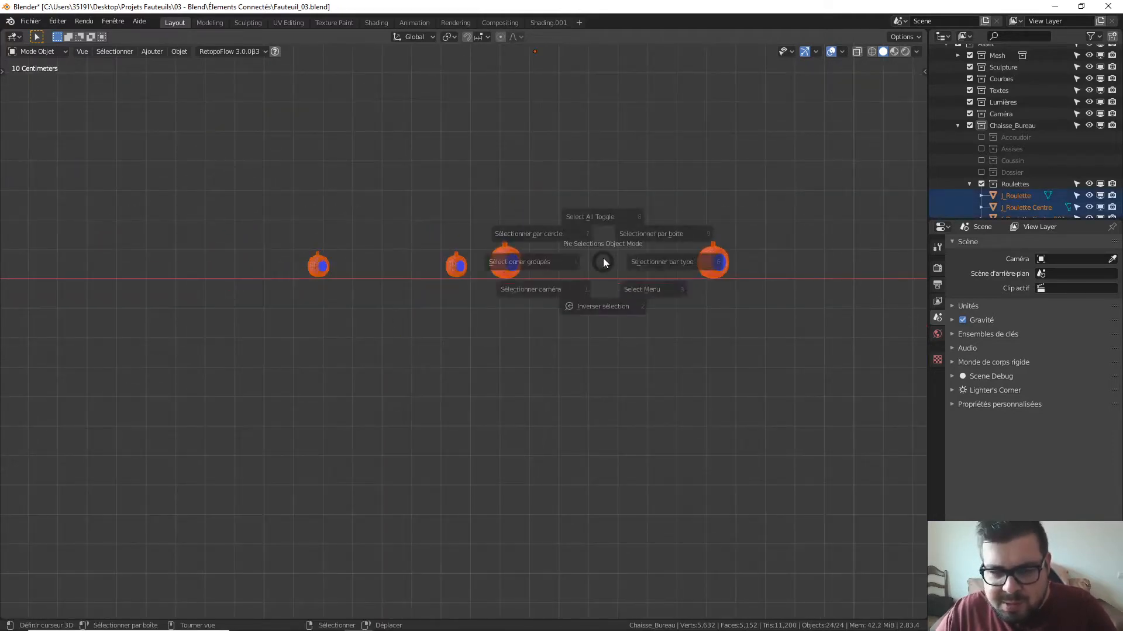
pyautogui.click(609, 198)
# Delete all the castors except the rear one at the far positive X end
pyautogui.press('b')
pyautogui.moveTo(597, 182); pyautogui.dragTo(255, 412)
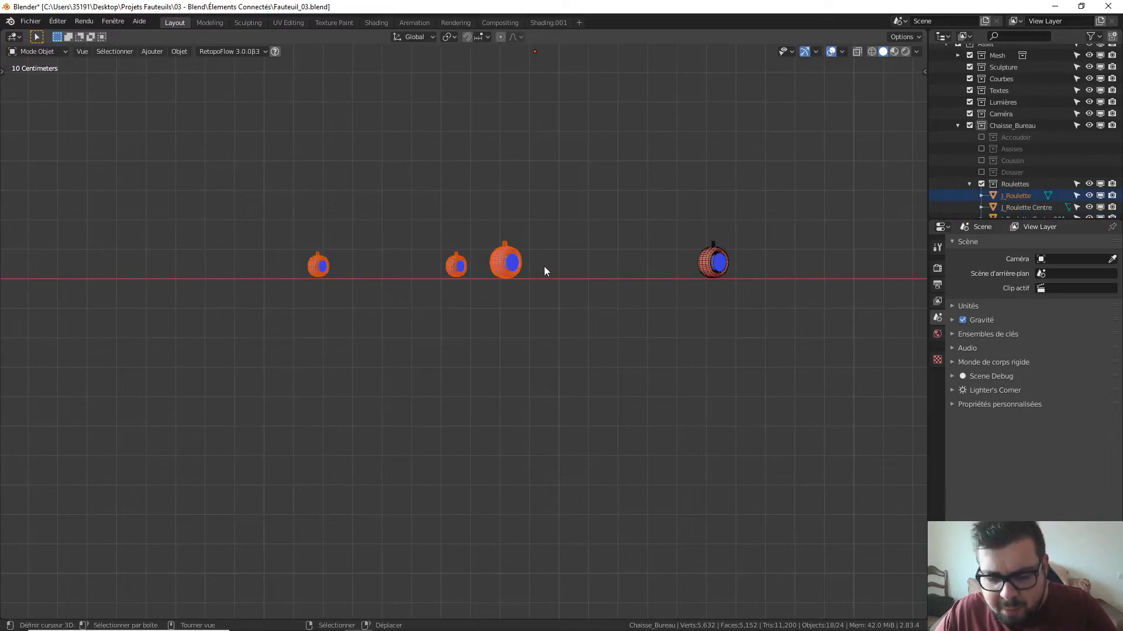
pyautogui.press('x')
pyautogui.click(555, 263)
pyautogui.moveTo(649, 252); pyautogui.dragTo(711, 316, button='middle')
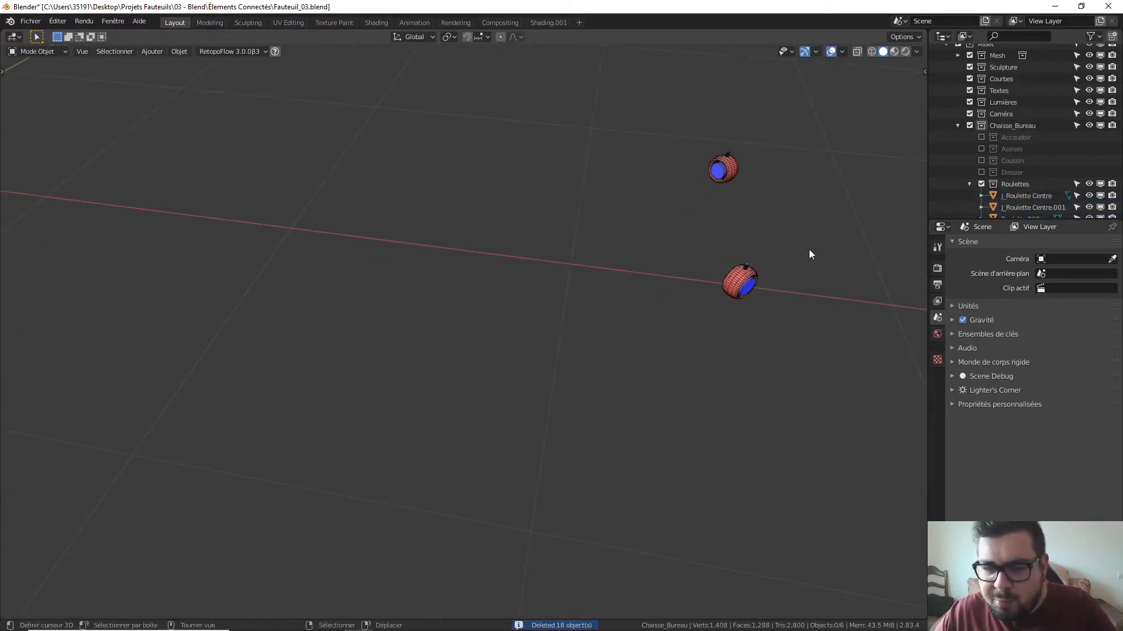
pyautogui.moveTo(813, 242); pyautogui.dragTo(684, 328)
pyautogui.press('x')
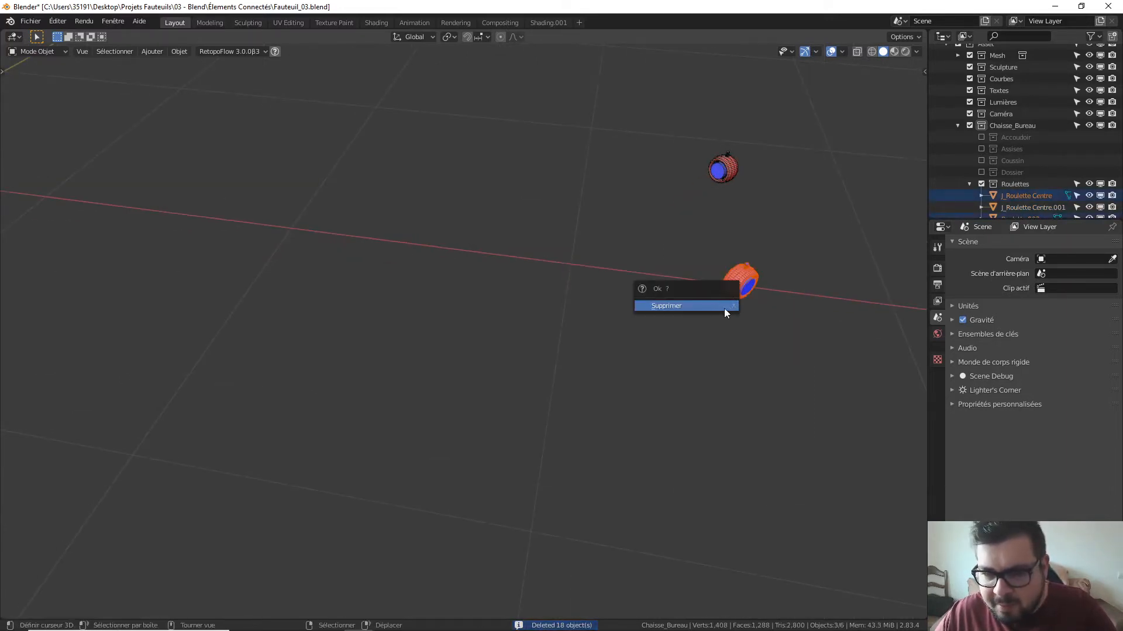
pyautogui.click(724, 309)
# Frame the remaining castor in a close view and select its vertical stem cylinder
pyautogui.moveTo(715, 255); pyautogui.dragTo(592, 322, button='middle')
pyautogui.scroll(5, 669, 174)
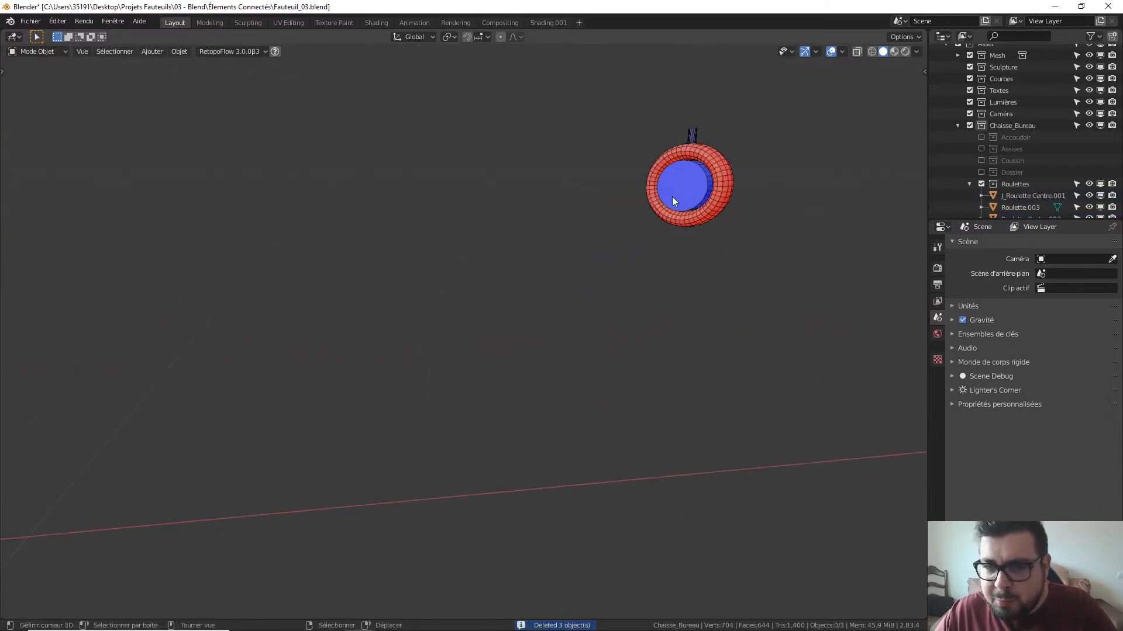
pyautogui.click(672, 198)
pyautogui.press('KP_Decimal')
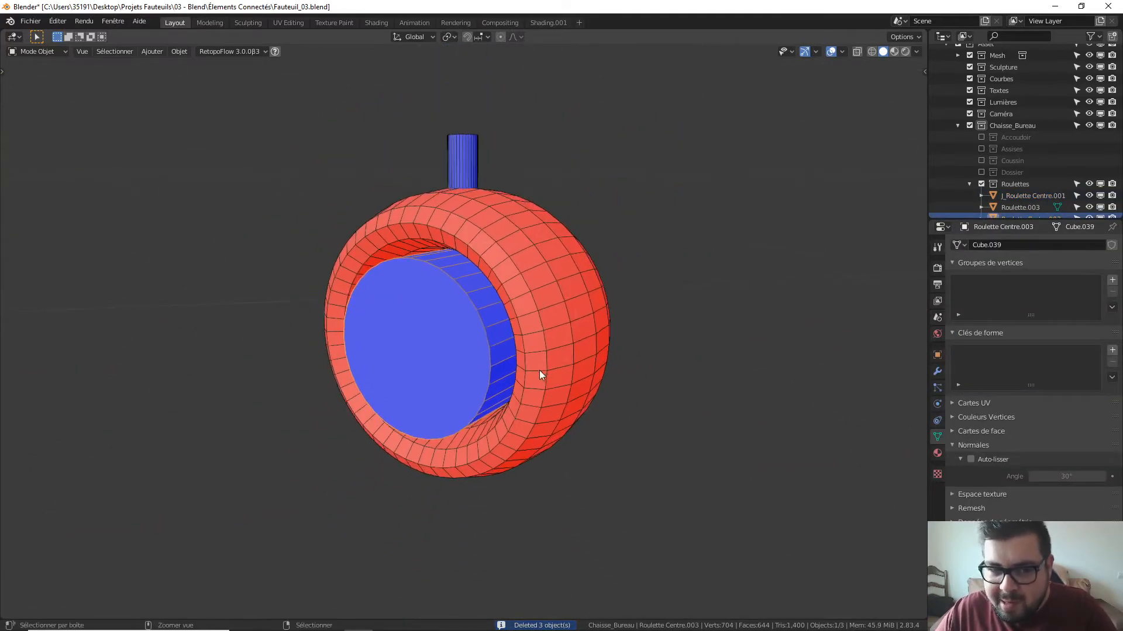
pyautogui.moveTo(539, 370); pyautogui.dragTo(554, 215, button='middle')
pyautogui.click(552, 159)
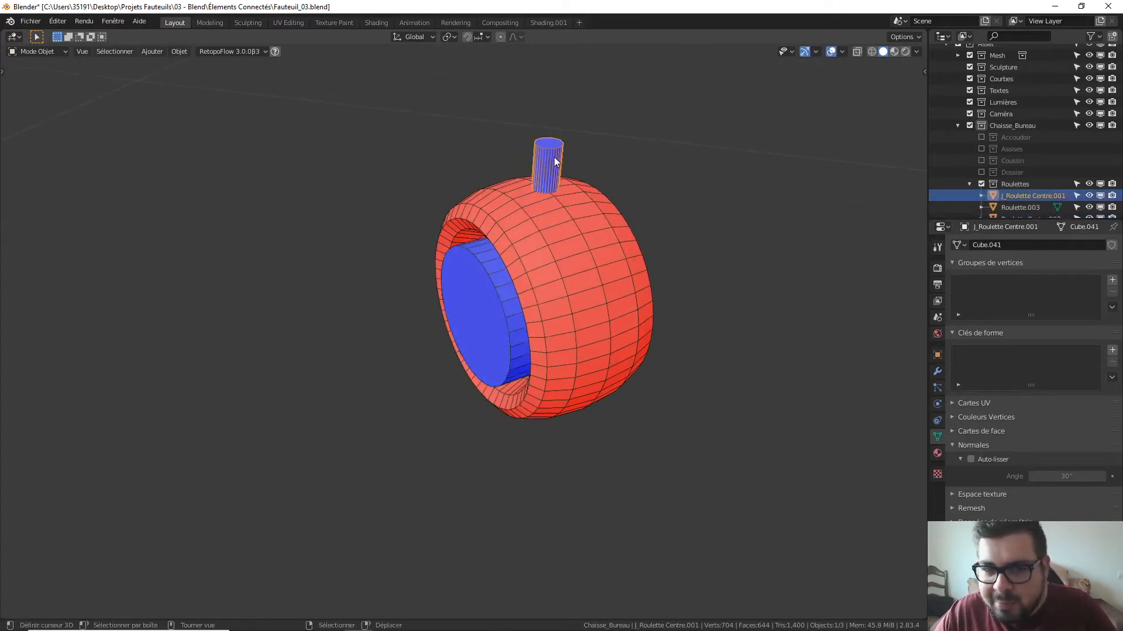
pyautogui.keyDown('shift'); pyautogui.moveTo(589, 173); pyautogui.dragTo(562, 201, button='middle'); pyautogui.keyUp('shift')
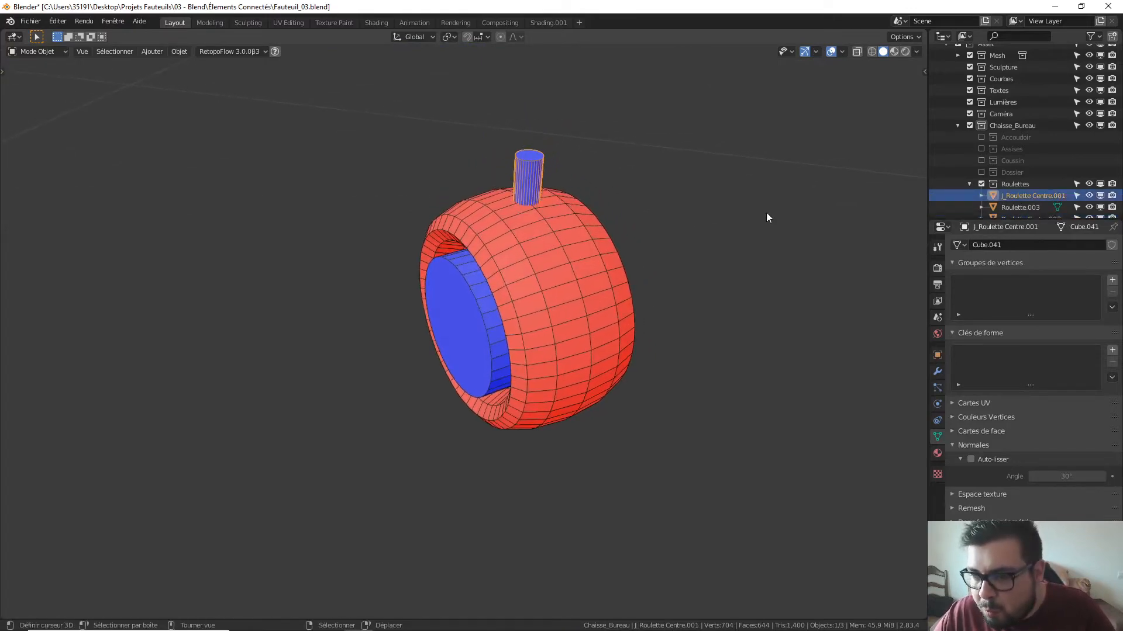
# Try a Decimate modifier on the stem in Un-Subdivide mode with 2 iterations, and remove it
pyautogui.click(938, 372)
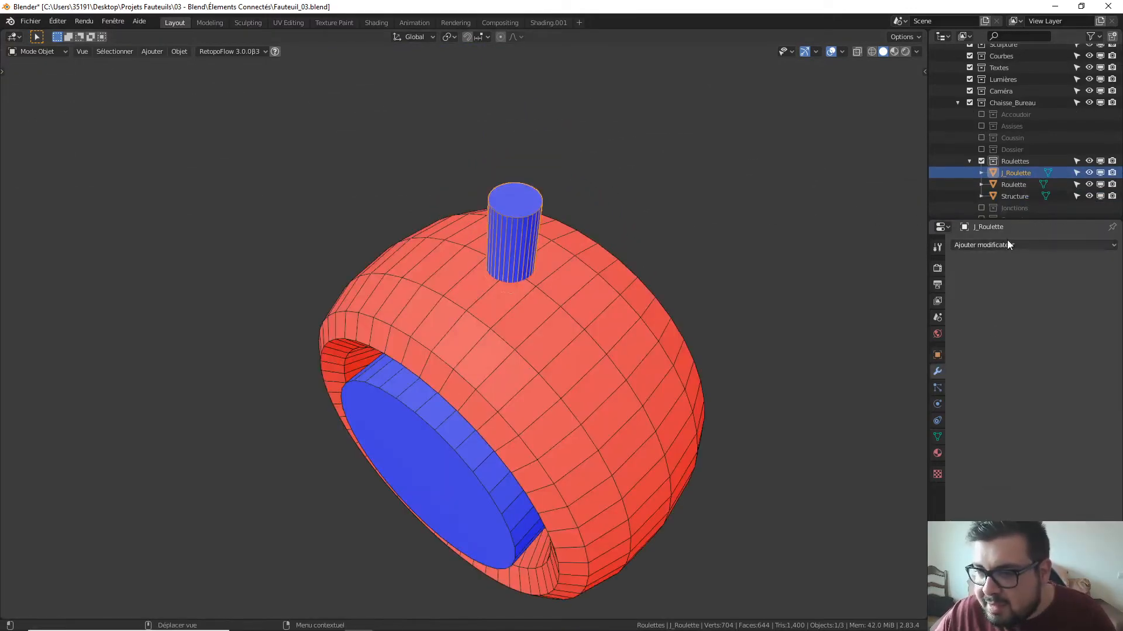
pyautogui.click(1007, 244)
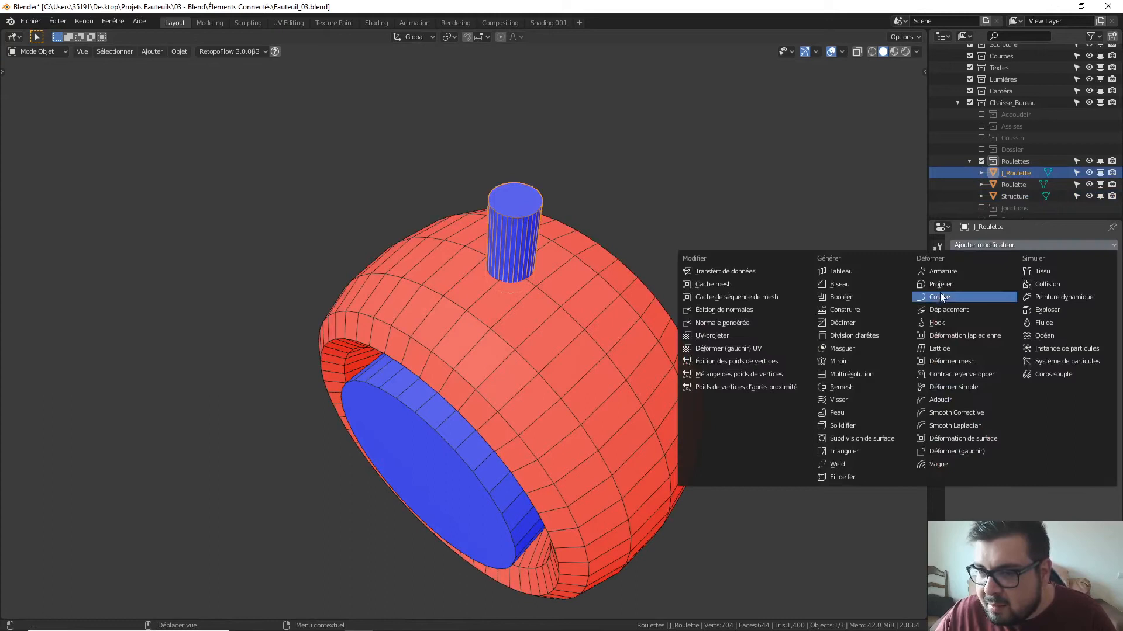
pyautogui.click(851, 320)
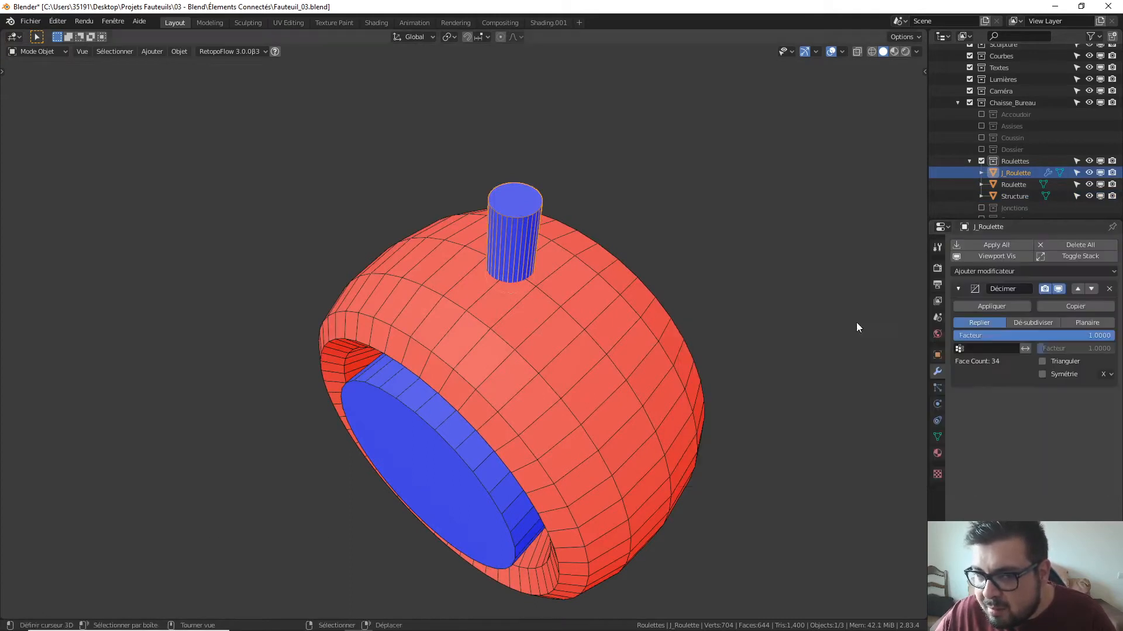
pyautogui.click(1033, 323)
pyautogui.click(1110, 336)
pyautogui.click(1110, 335)
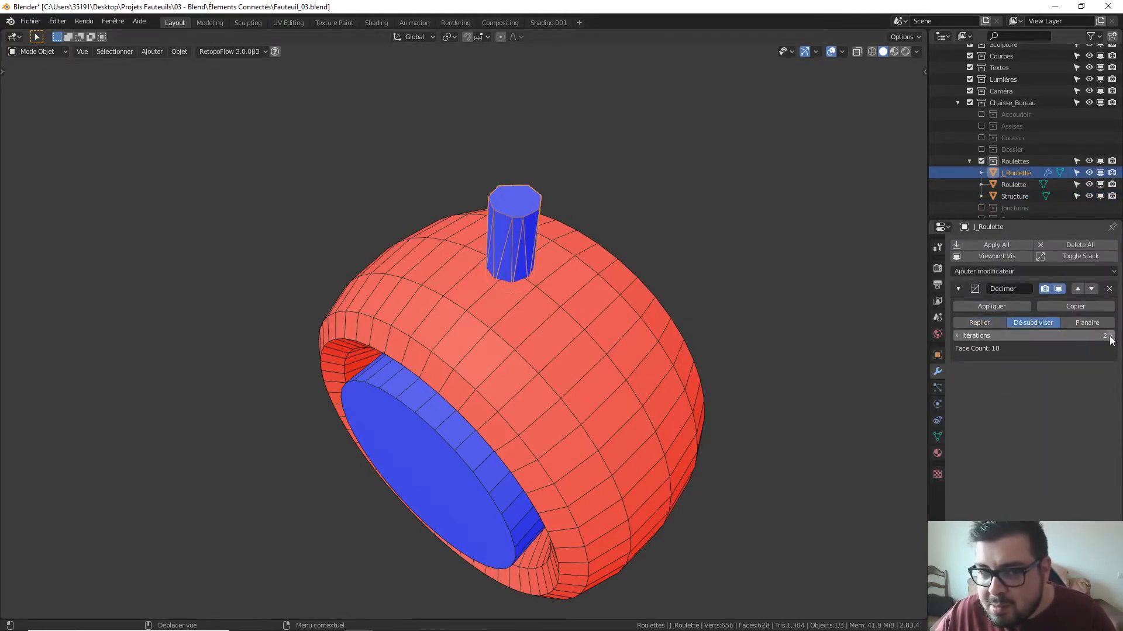
pyautogui.click(1109, 289)
# Set the origins of the stem, the tyre and the wheel's central disc to their own geometry
pyautogui.moveTo(578, 275); pyautogui.dragTo(497, 203, button='middle')
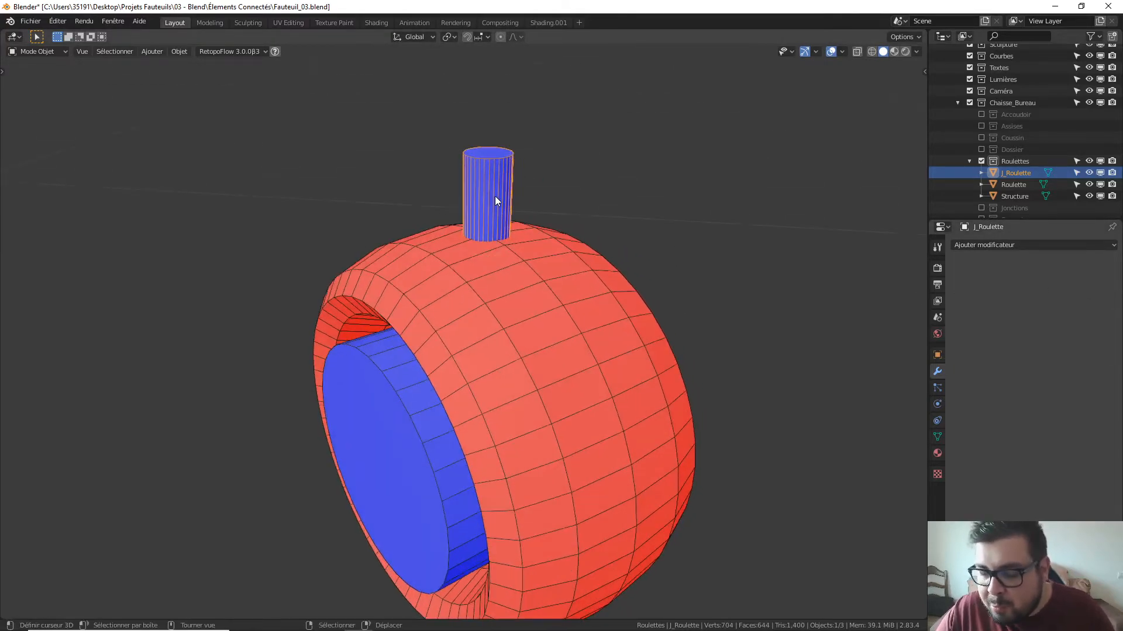
pyautogui.click(180, 51)
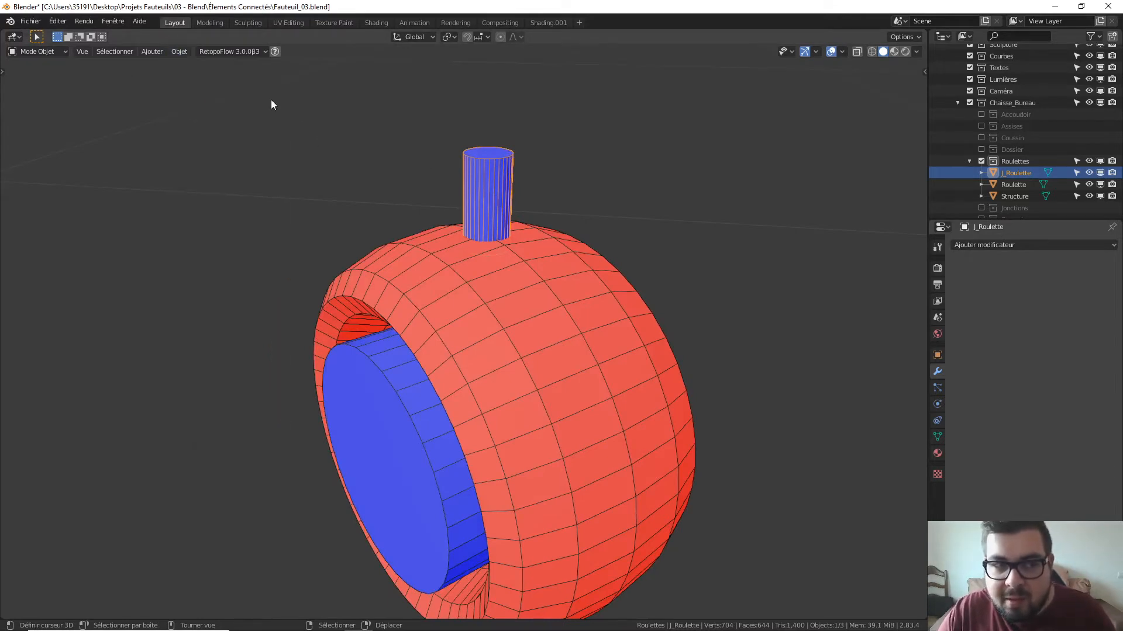
pyautogui.hotkey('ctrl', 'shift', 'alt', 'c')
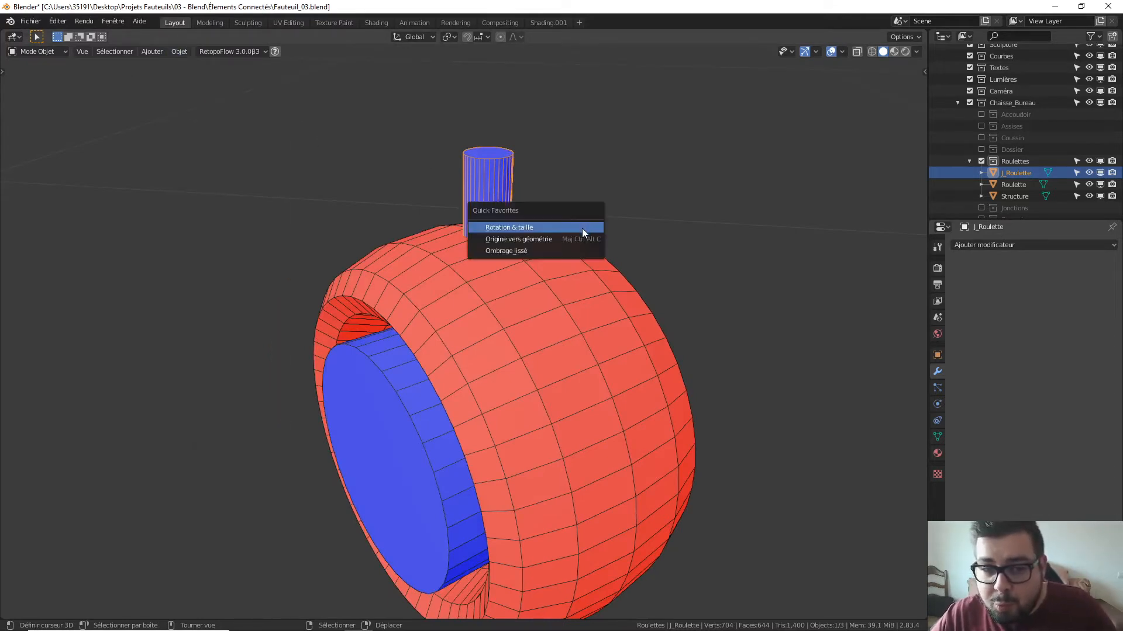
pyautogui.click(579, 237)
pyautogui.click(532, 279)
pyautogui.hotkey('ctrl', 'shift', 'alt', 'c')
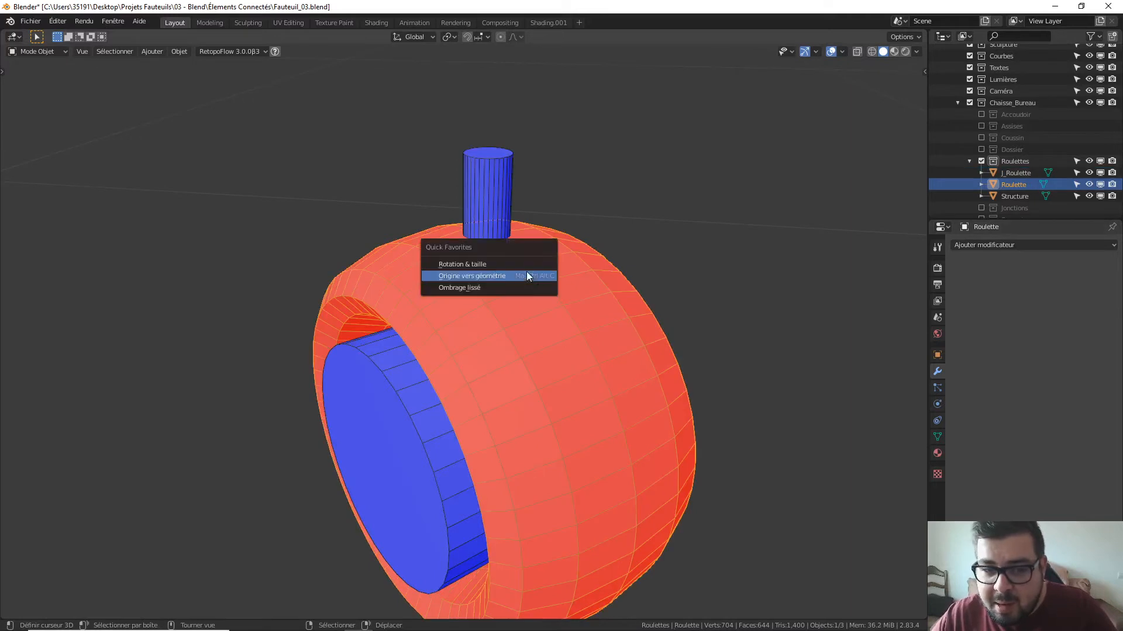
pyautogui.click(524, 281)
pyautogui.click(386, 424)
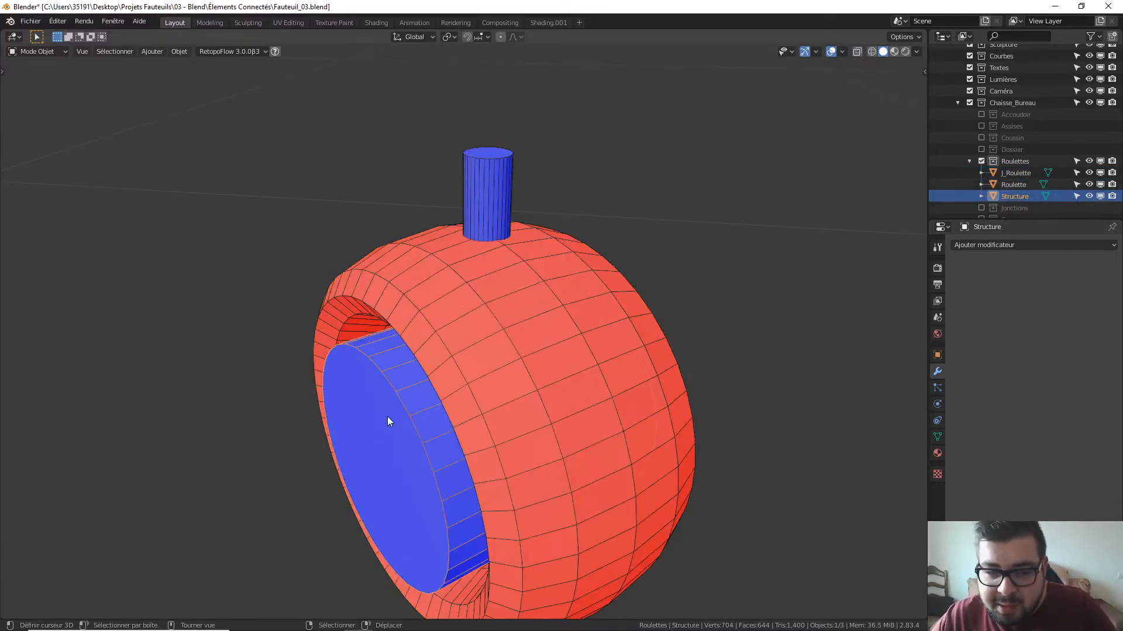
pyautogui.hotkey('ctrl', 'shift', 'alt', 'c')
pyautogui.click(378, 416)
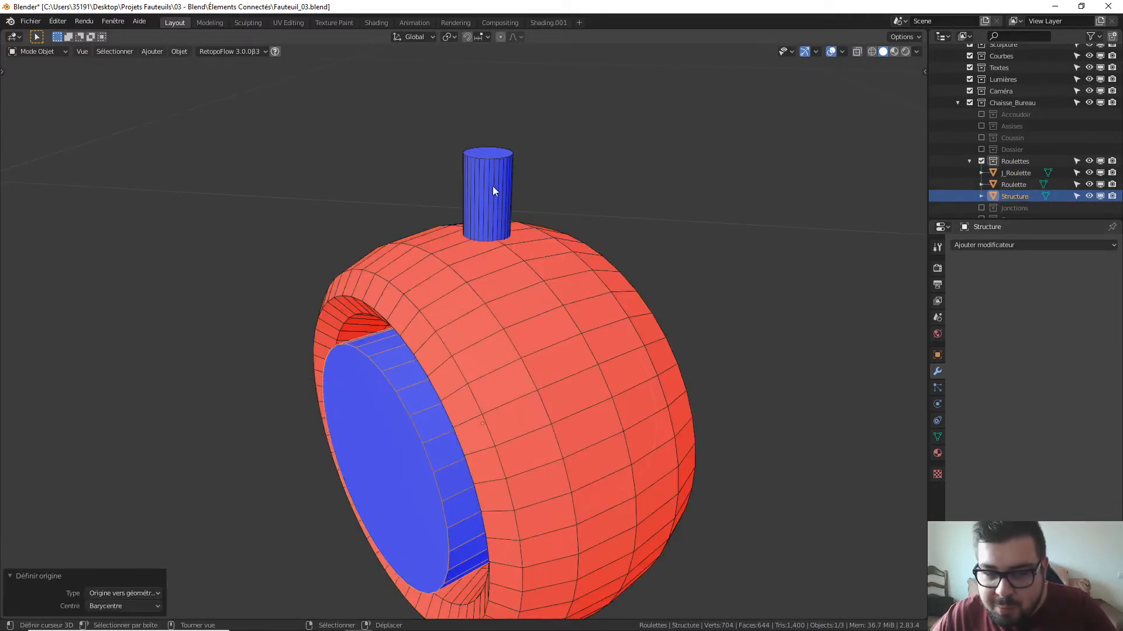
# Snap the 3D cursor to the stem cylinder's origin
pyautogui.click(491, 208)
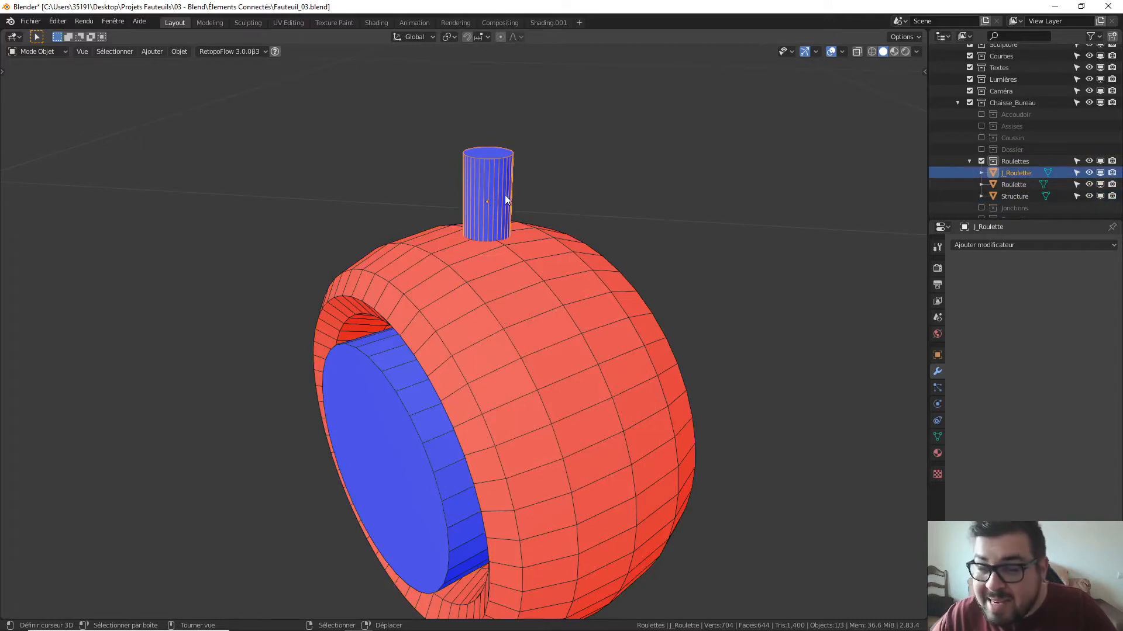
pyautogui.click(178, 52)
pyautogui.moveTo(250, 127)
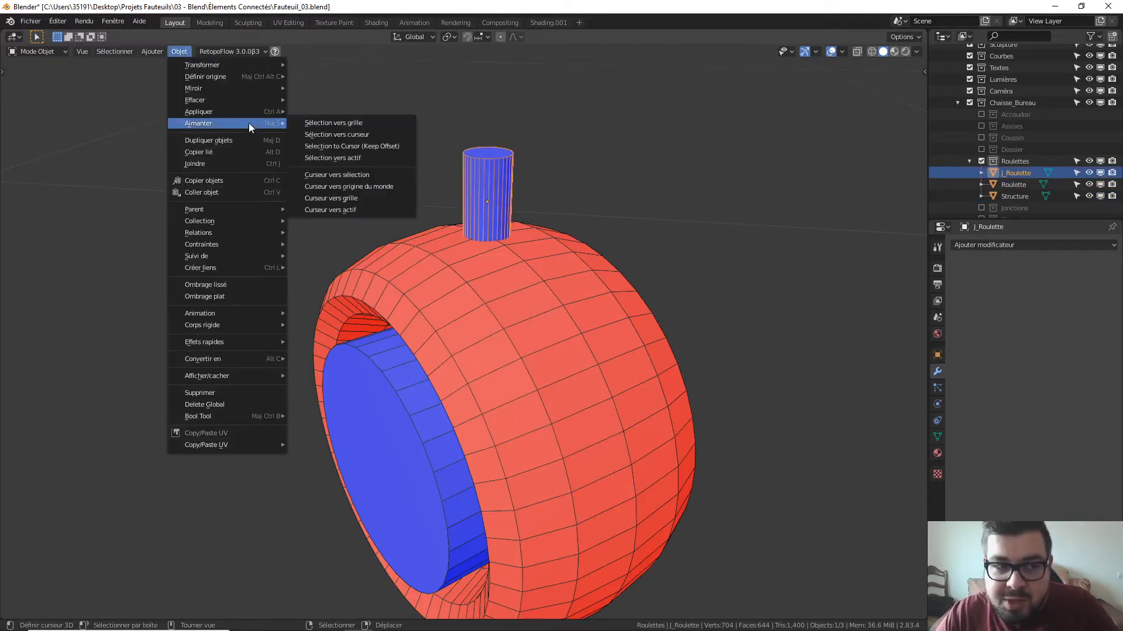
pyautogui.click(345, 173)
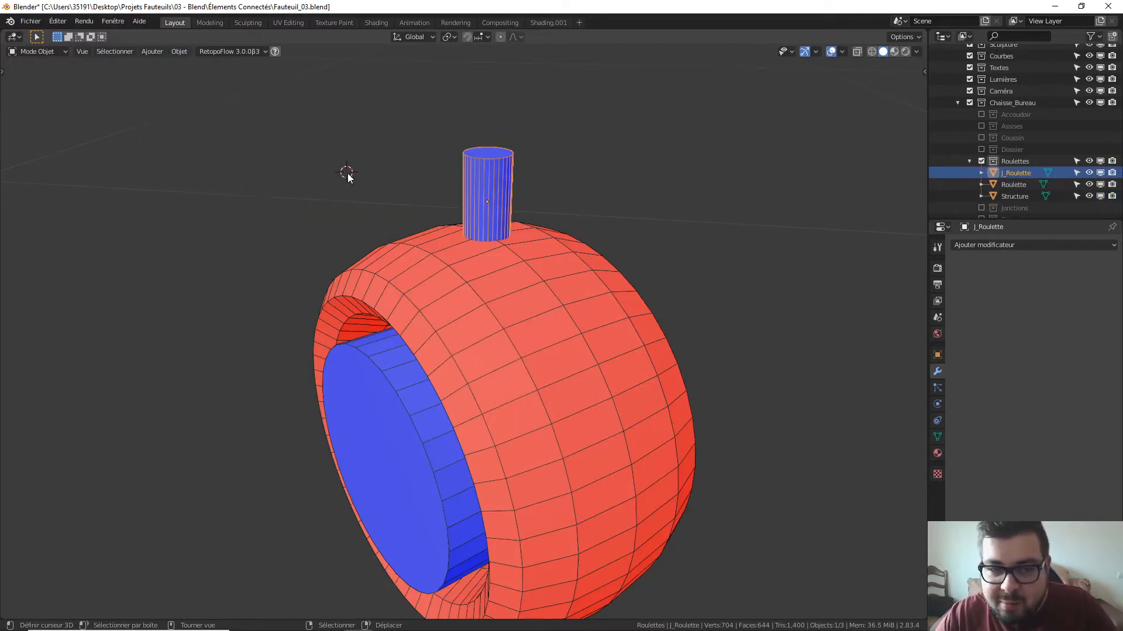
pyautogui.click(189, 51)
pyautogui.moveTo(232, 126)
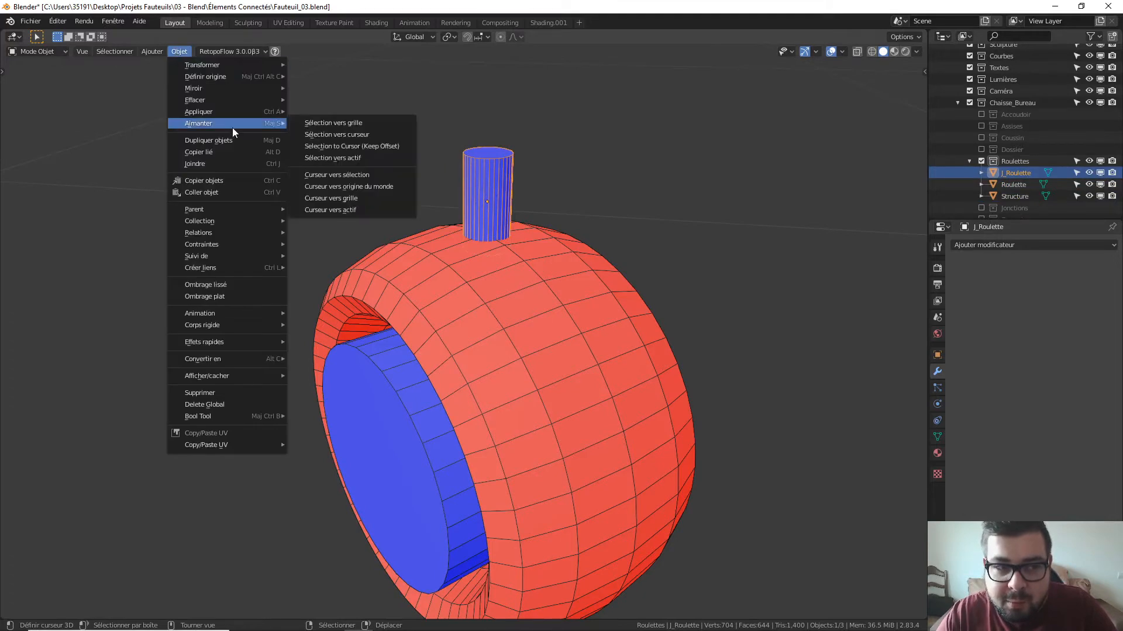
pyautogui.click(350, 176)
pyautogui.press('c')
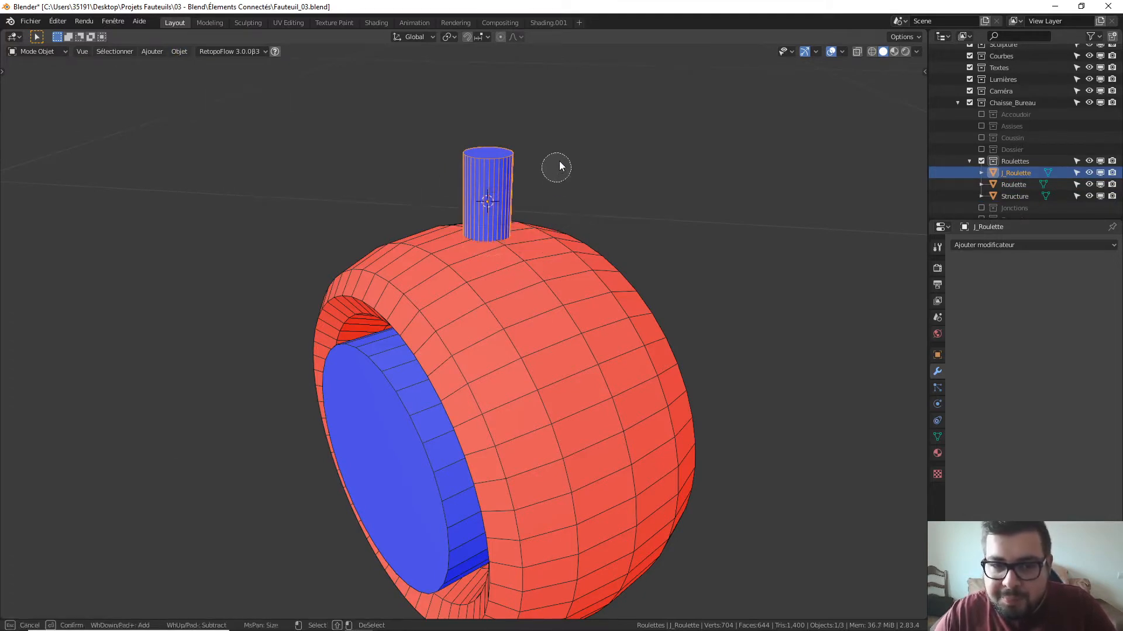
pyautogui.press('Escape')
# Deselect everything and add a 16-vertex mesh cylinder at the 3D cursor
pyautogui.press('a')
pyautogui.click(559, 114)
pyautogui.hotkey('shift', 'a')
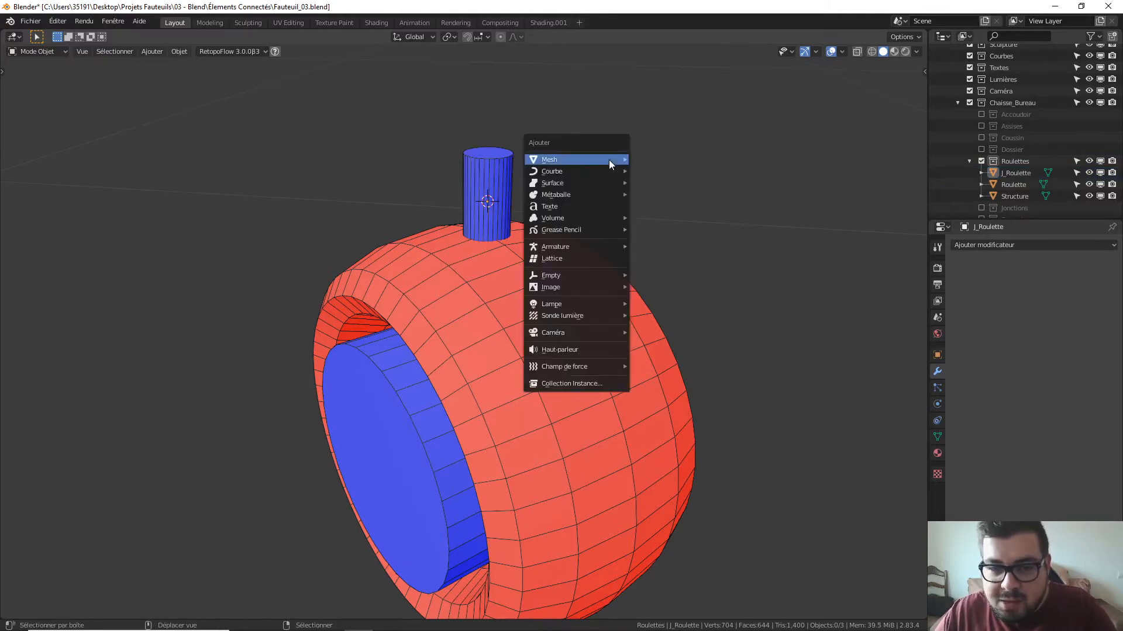
pyautogui.moveTo(610, 160)
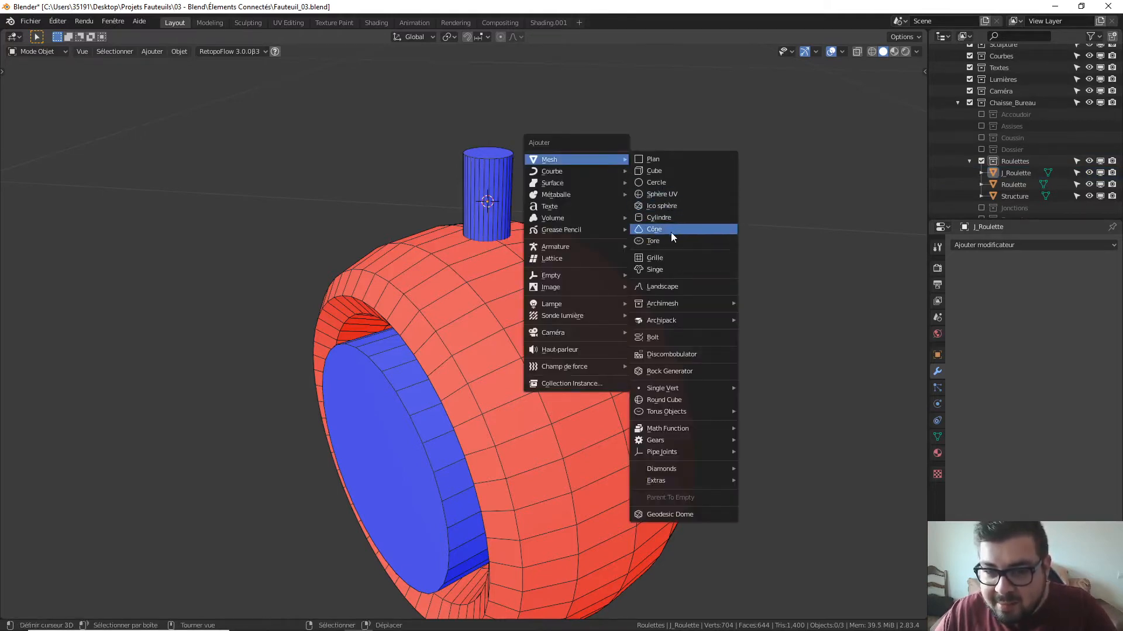
pyautogui.click(677, 219)
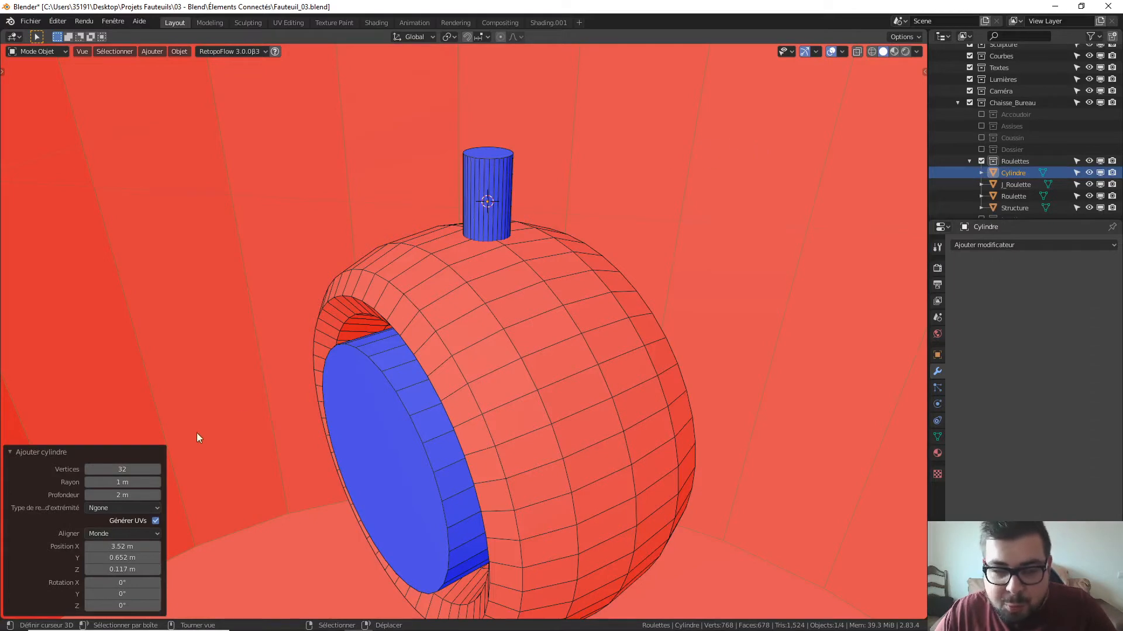
pyautogui.click(126, 470)
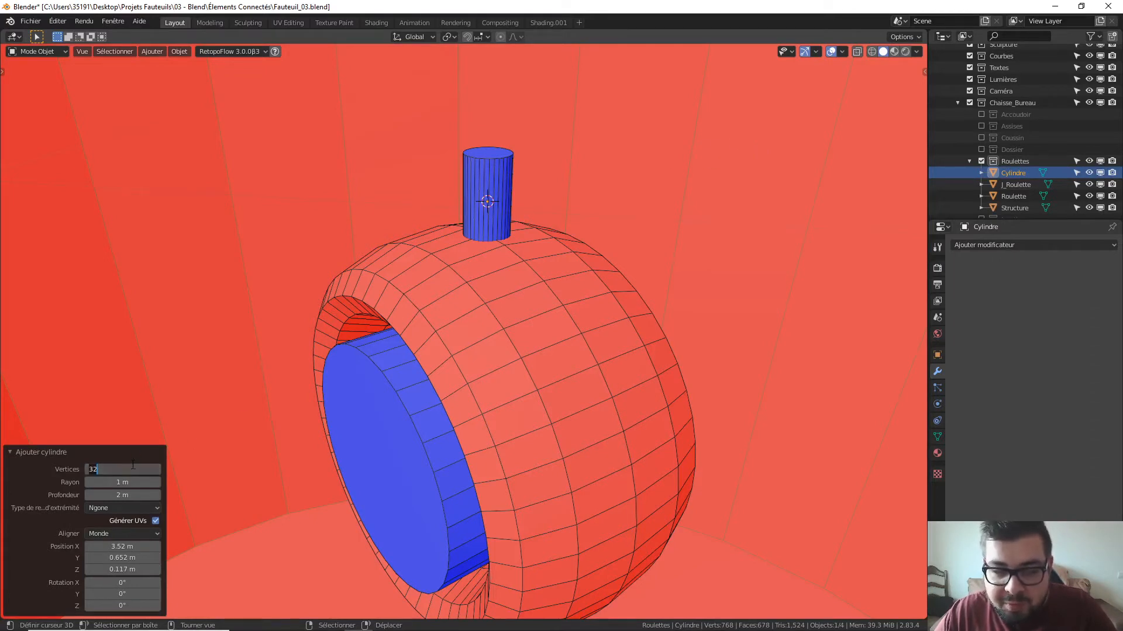
pyautogui.write('16')
pyautogui.press('Return')
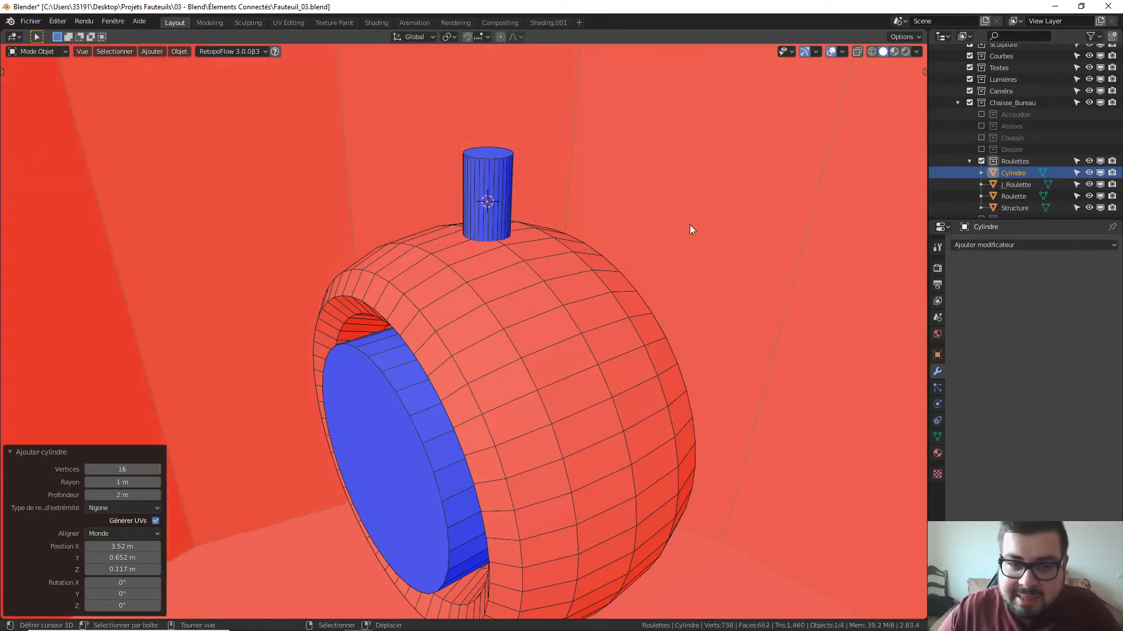
# Scale the new cylinder uniformly by 0.01
pyautogui.write('s')
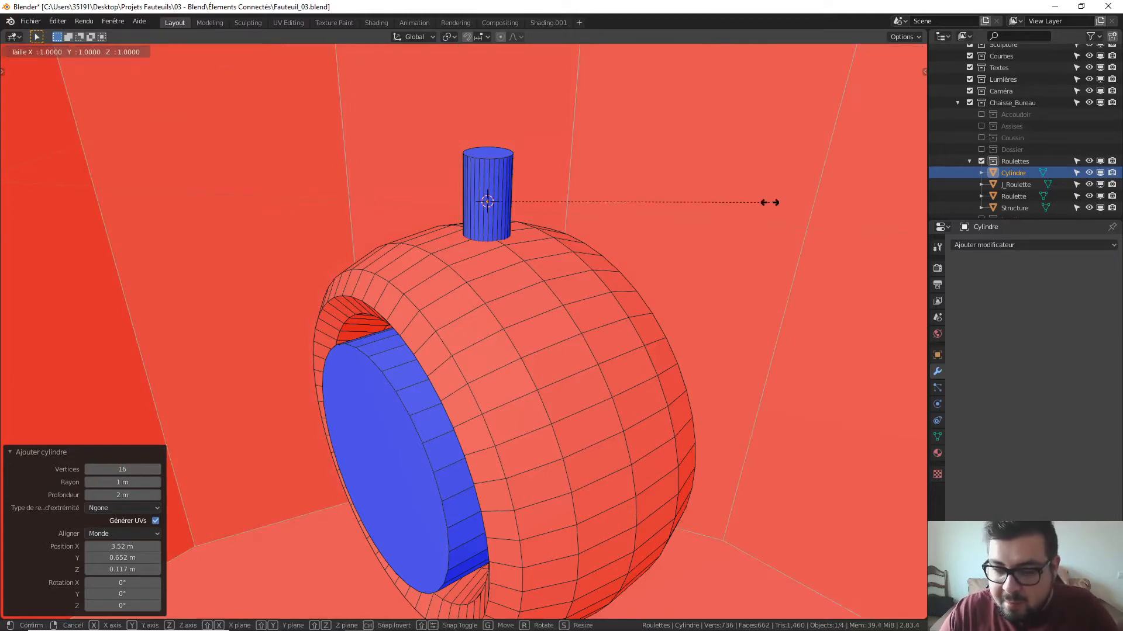
pyautogui.write('0.01')
pyautogui.press('Return')
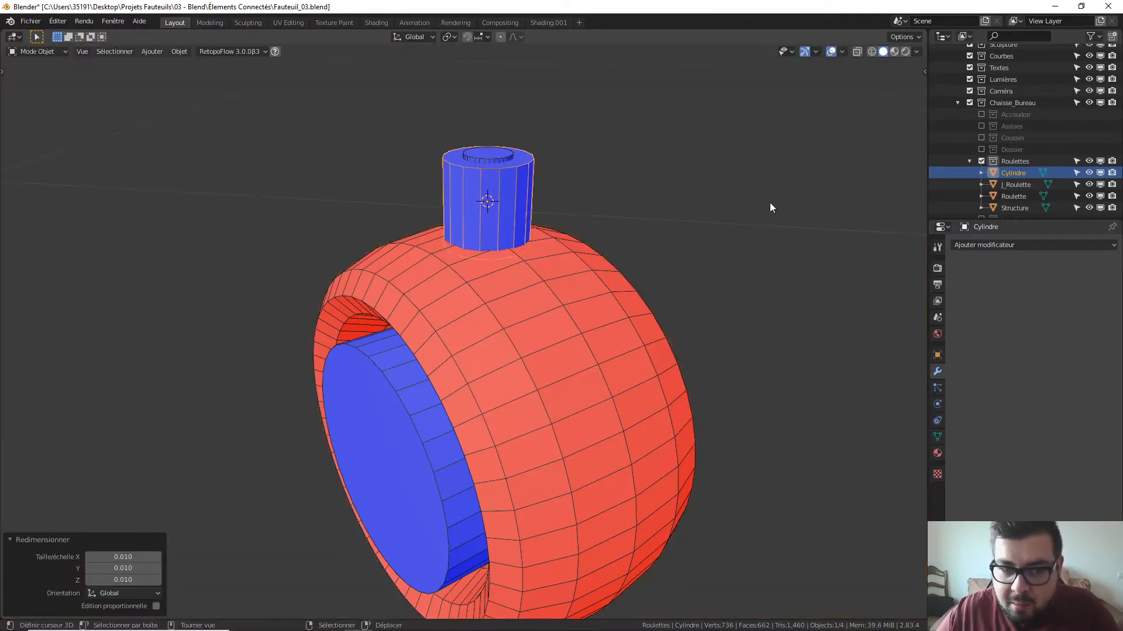
# Scale the new 16-sided cylinder uniformly by about 0.554, and stretch it along Z to match the old stem's height
pyautogui.moveTo(538, 170); pyautogui.dragTo(548, 250, button='middle')
pyautogui.press('s')
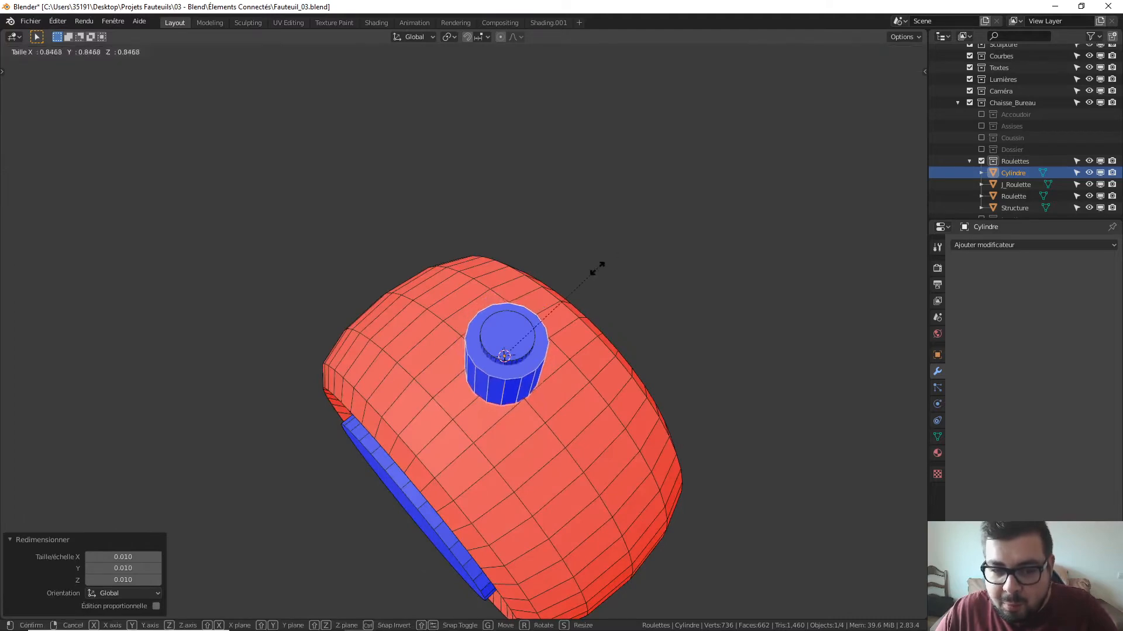
pyautogui.click(573, 303)
pyautogui.moveTo(578, 303); pyautogui.dragTo(586, 226, button='middle')
pyautogui.press('s')
pyautogui.press('z')
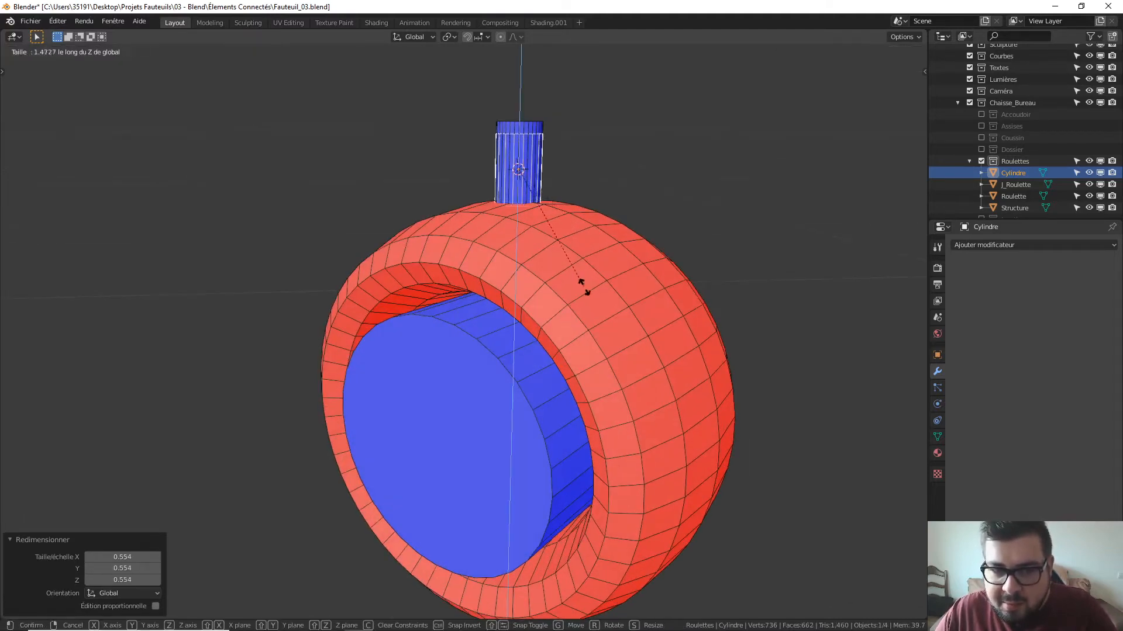
pyautogui.click(585, 329)
# Delete the old dense stem object J_Roulette
pyautogui.moveTo(581, 208); pyautogui.dragTo(491, 294, button='middle')
pyautogui.click(506, 301)
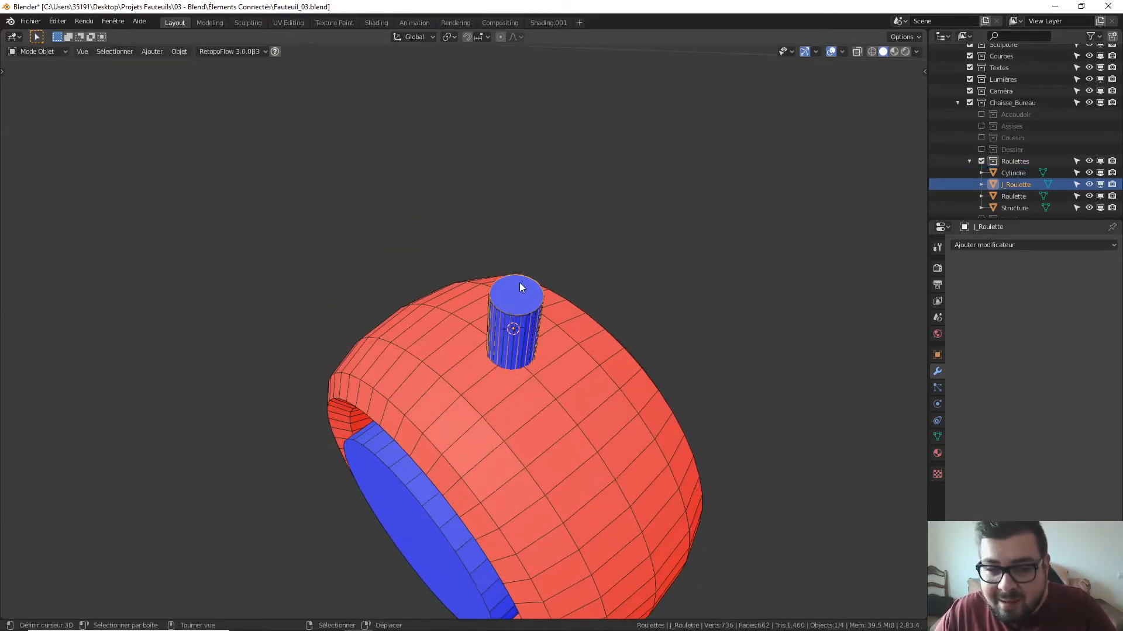
pyautogui.press('x')
pyautogui.click(521, 284)
# Rename the new stem cylinder as J_Roulette
pyautogui.moveTo(521, 286); pyautogui.dragTo(642, 257, button='middle')
pyautogui.click(521, 271)
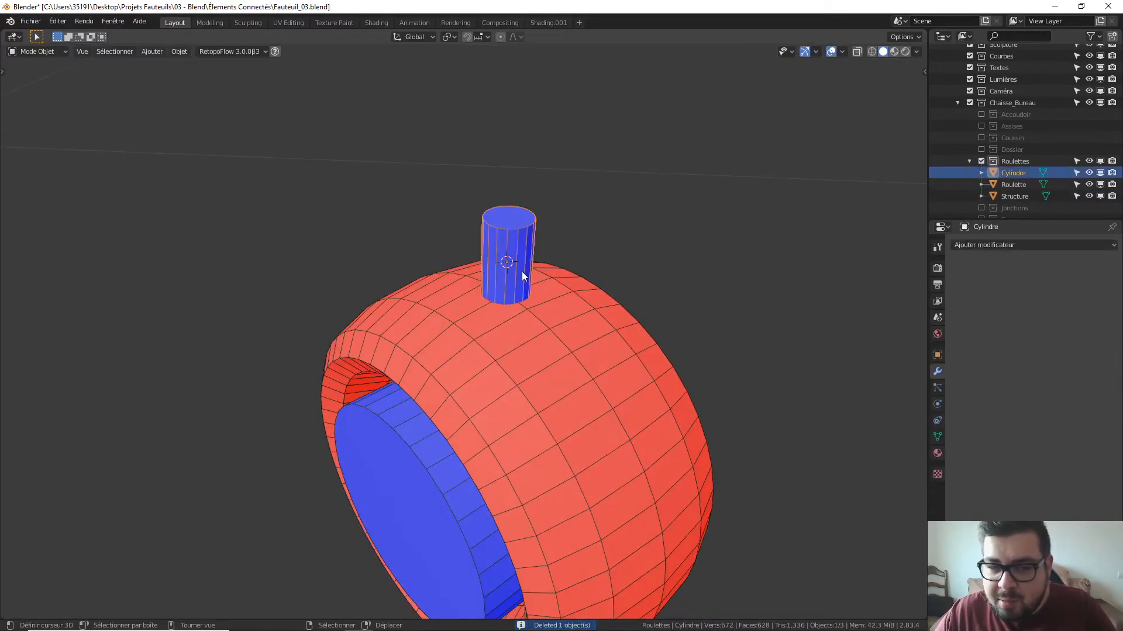
pyautogui.moveTo(521, 271); pyautogui.dragTo(588, 232, button='middle')
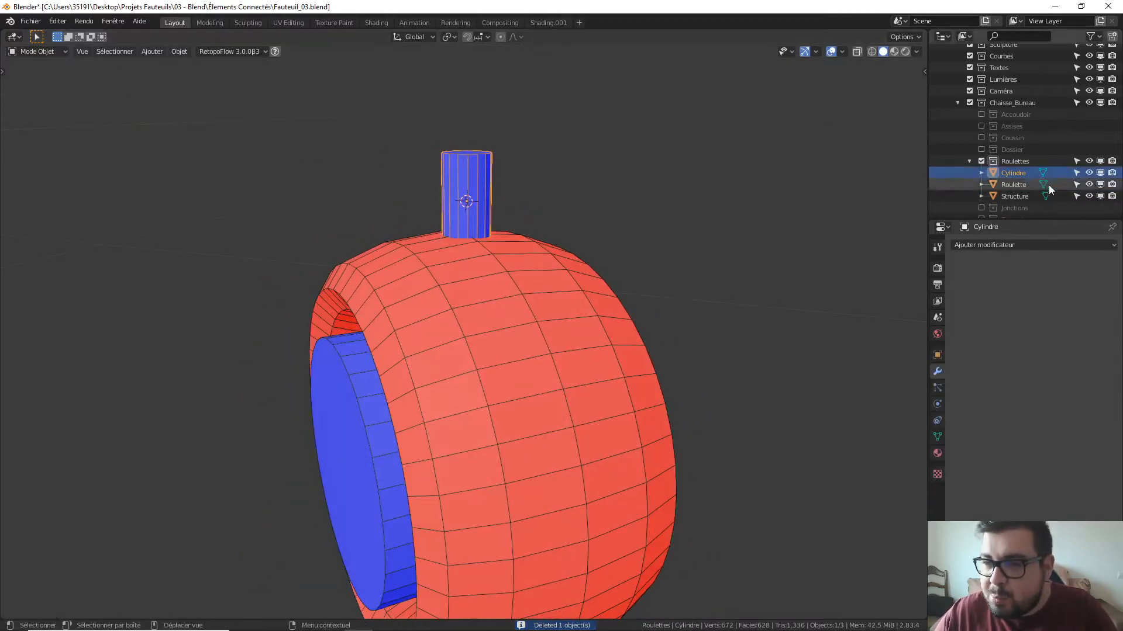
pyautogui.doubleClick(1014, 172)
pyautogui.press('BackSpace')
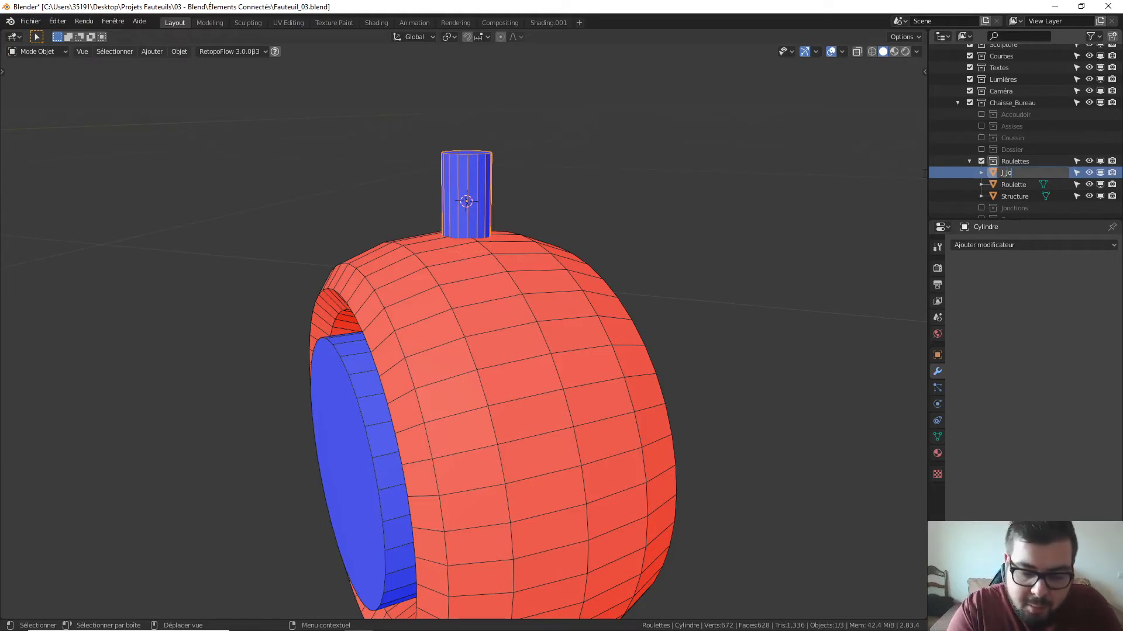
pyautogui.write('_R')
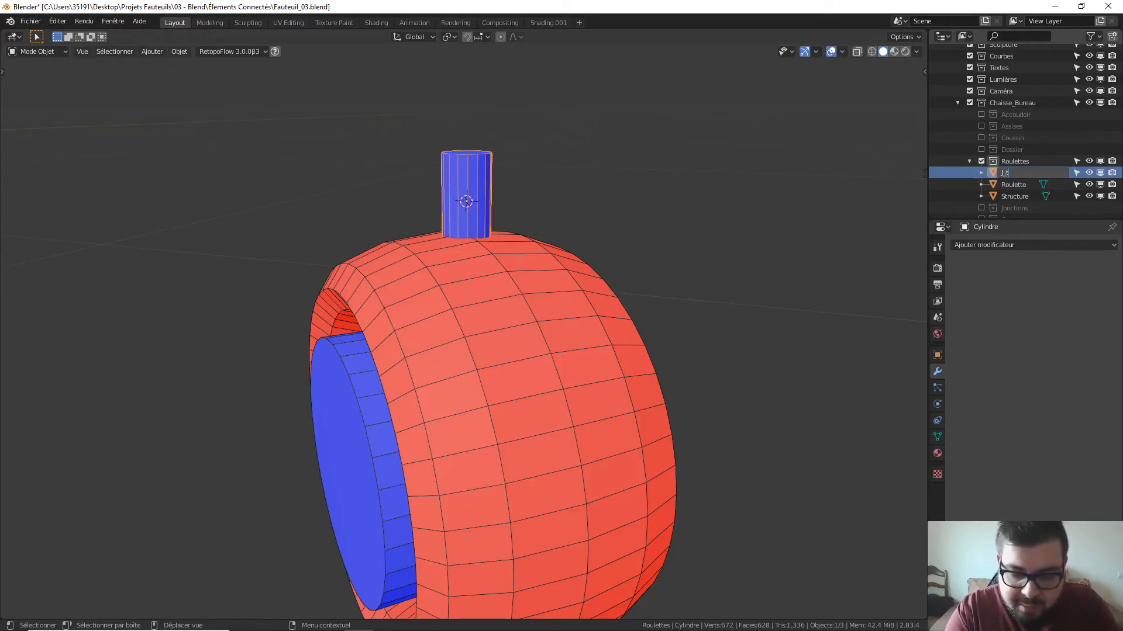
pyautogui.write('oulete')
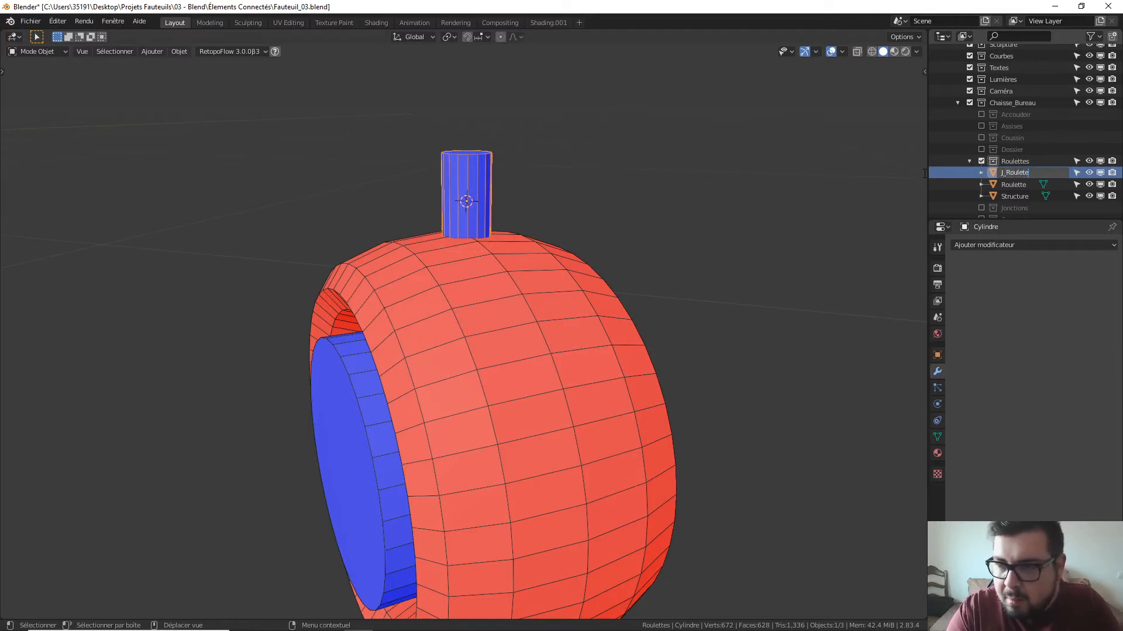
pyautogui.press('BackSpace')
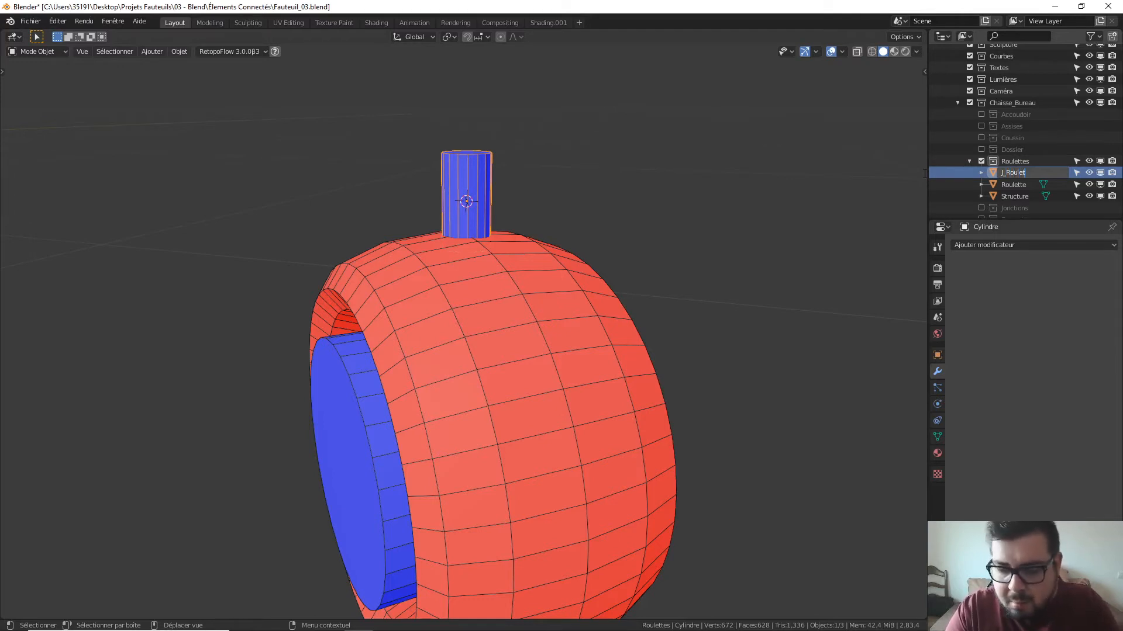
pyautogui.write('te')
pyautogui.press('Return')
# Shade the tyre object Roulette smooth
pyautogui.rightClick(521, 355)
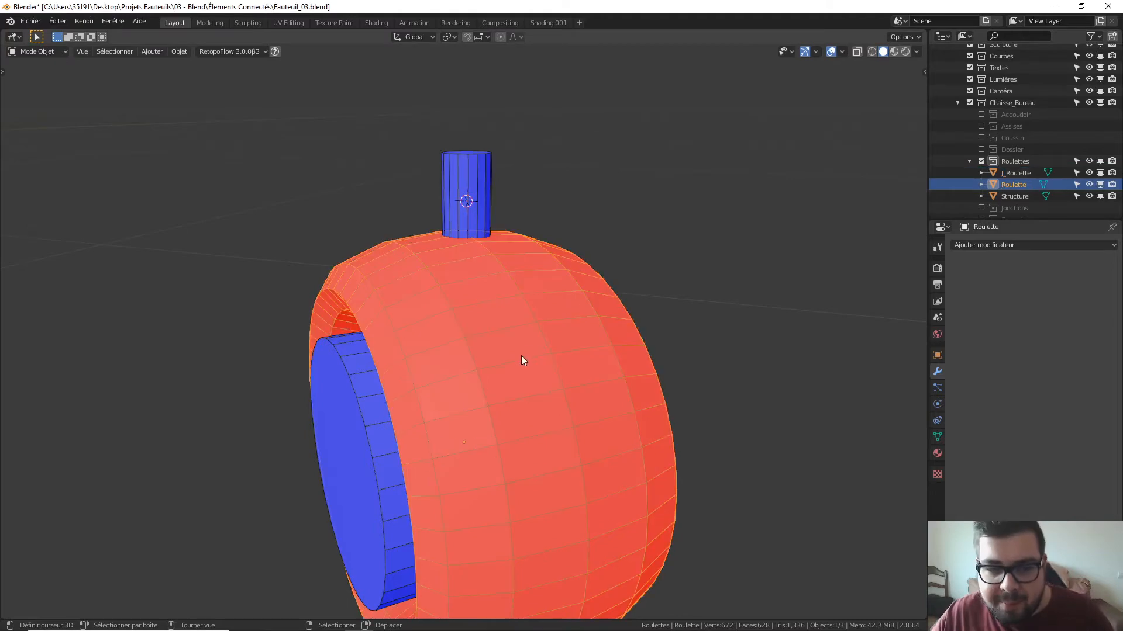
pyautogui.moveTo(517, 337); pyautogui.dragTo(544, 328, button='middle')
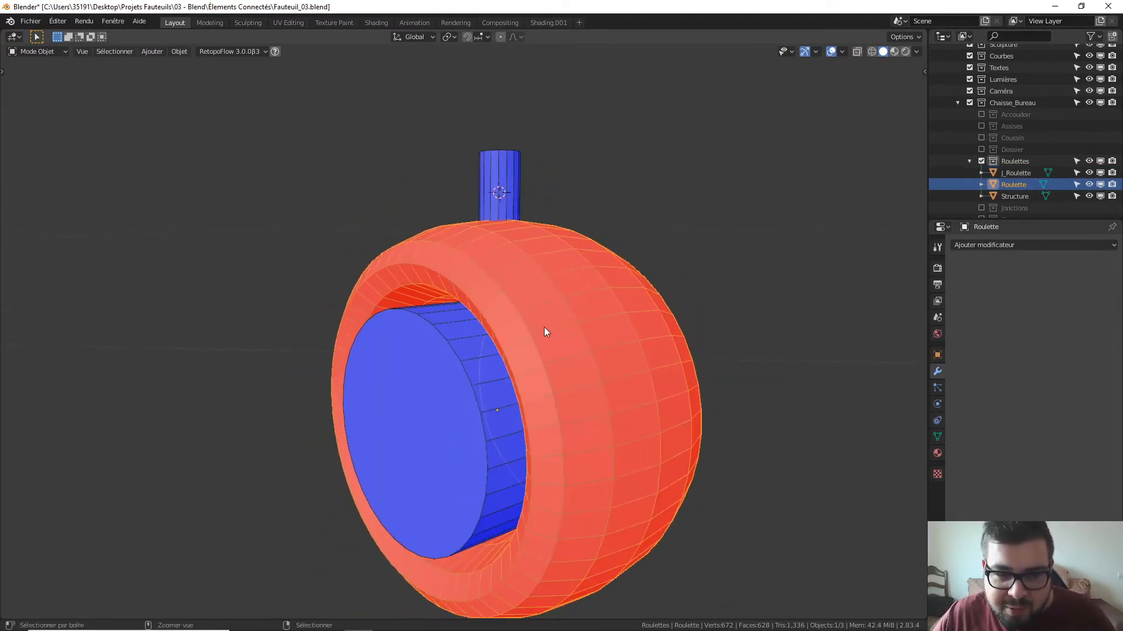
pyautogui.press('w')
pyautogui.press('Escape')
pyautogui.keyDown('ctrl'); pyautogui.moveTo(616, 297); pyautogui.dragTo(618, 334, button='middle'); pyautogui.keyUp('ctrl')
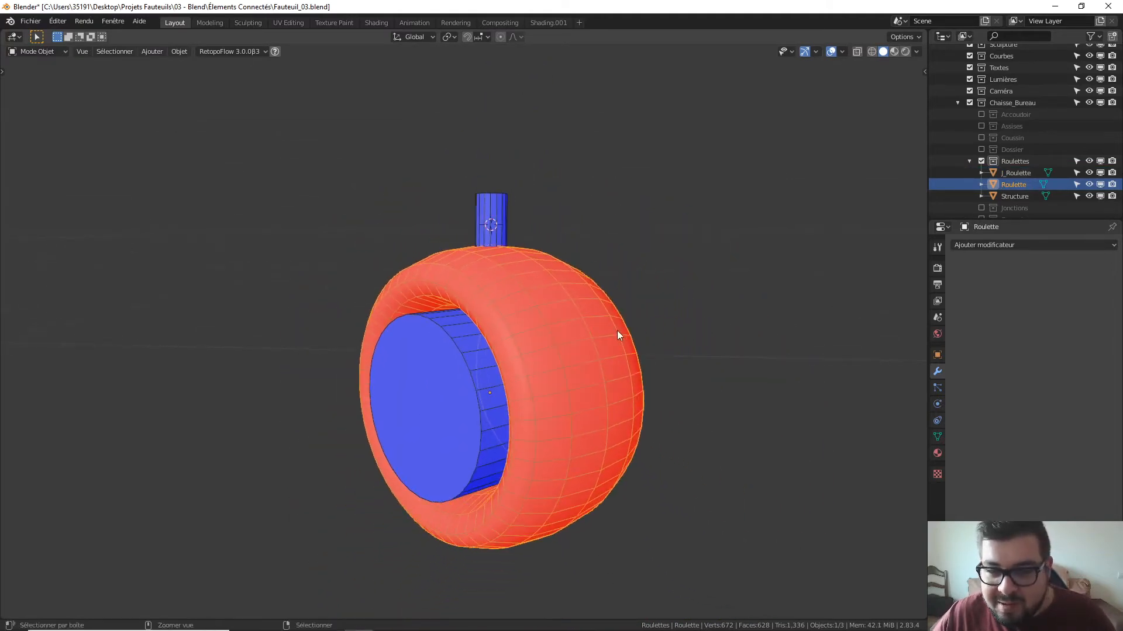
# Enable Auto Smooth on the tyre's normals with an angle of 180°
pyautogui.click(938, 437)
pyautogui.click(975, 460)
pyautogui.click(1045, 474)
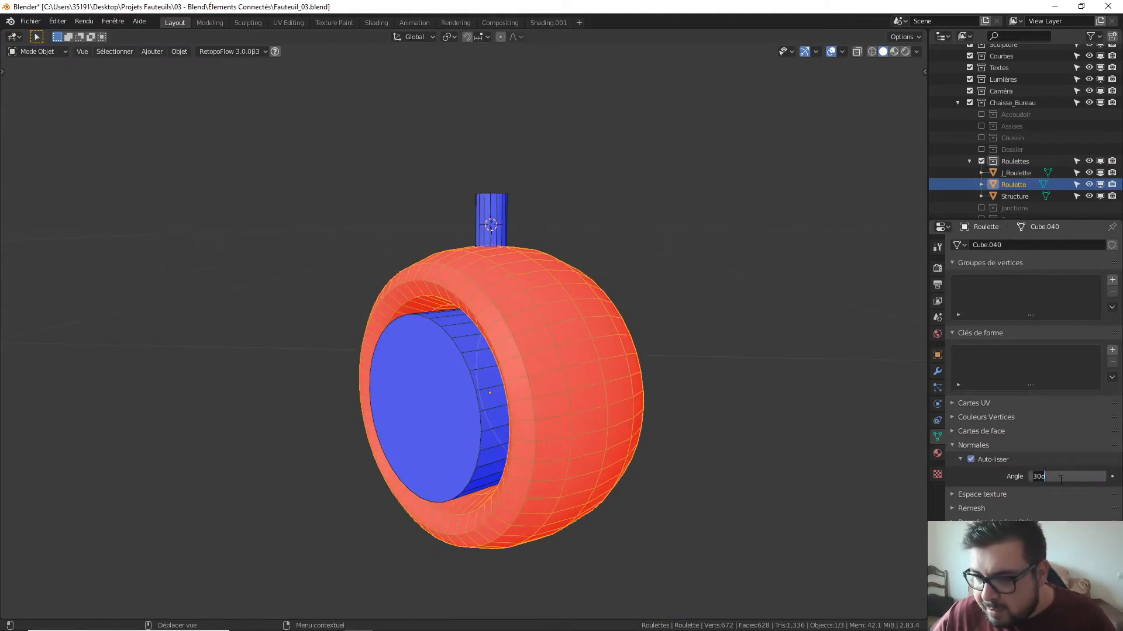
pyautogui.write('180')
pyautogui.press('Return')
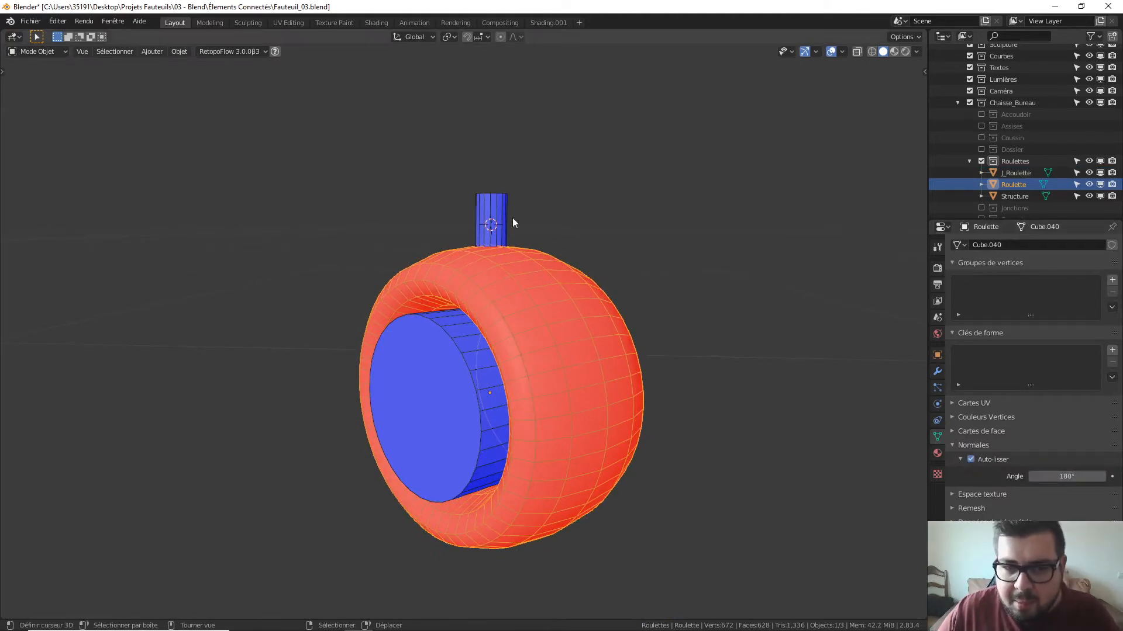
# Enable Auto Smooth on the stem J_Roulette with an angle of 180°
pyautogui.click(494, 221)
pyautogui.rightClick(481, 194)
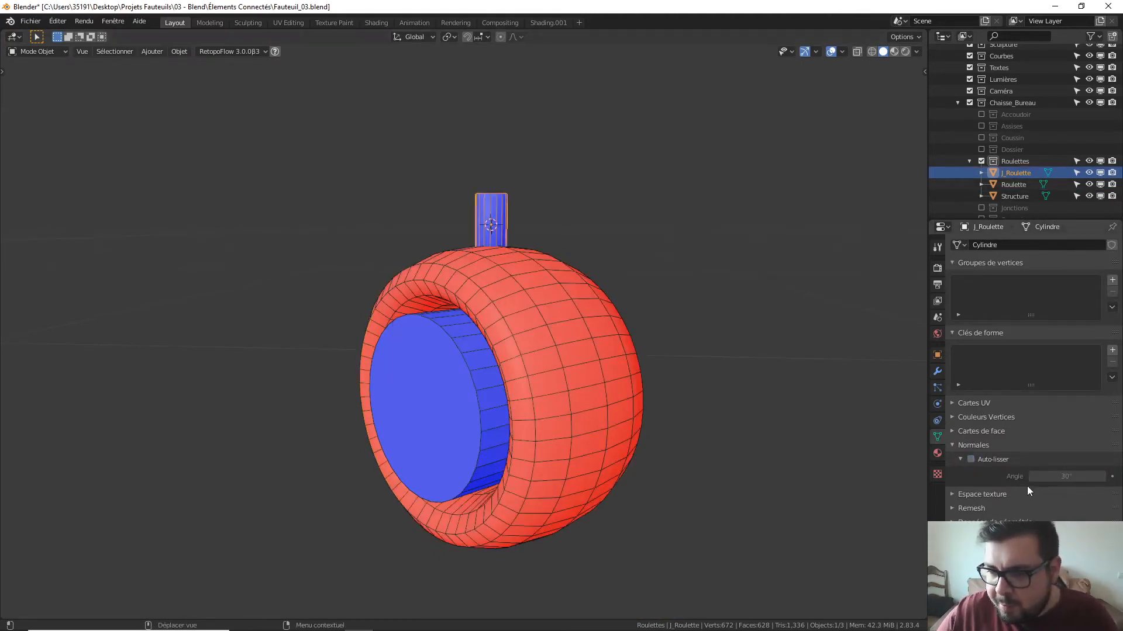
pyautogui.click(972, 459)
pyautogui.click(1064, 474)
pyautogui.write('180')
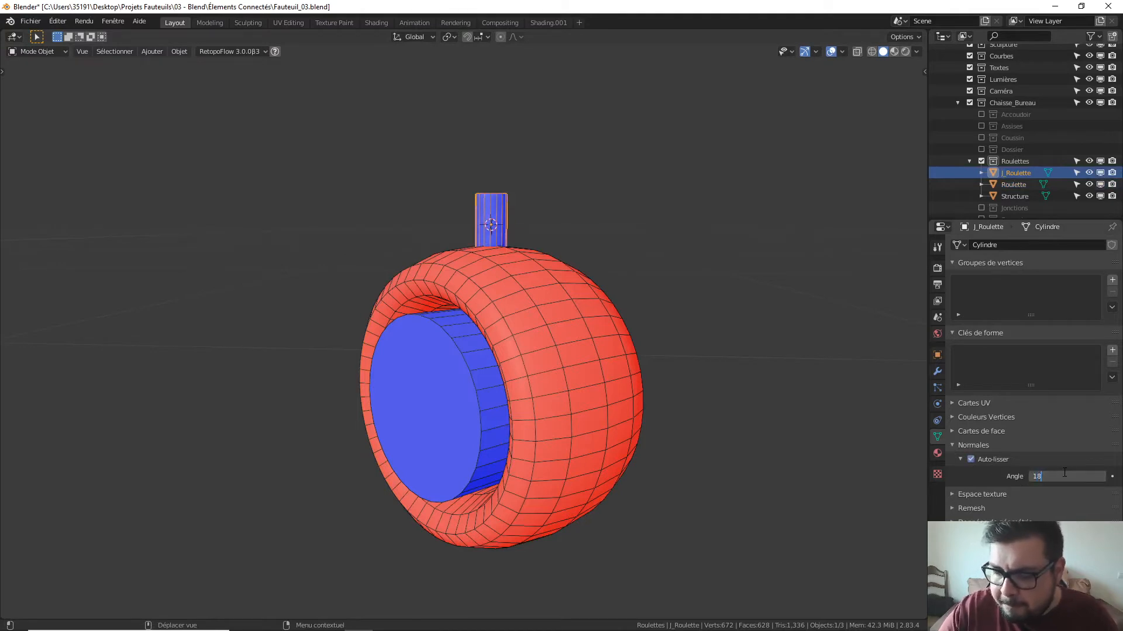
pyautogui.press('Return')
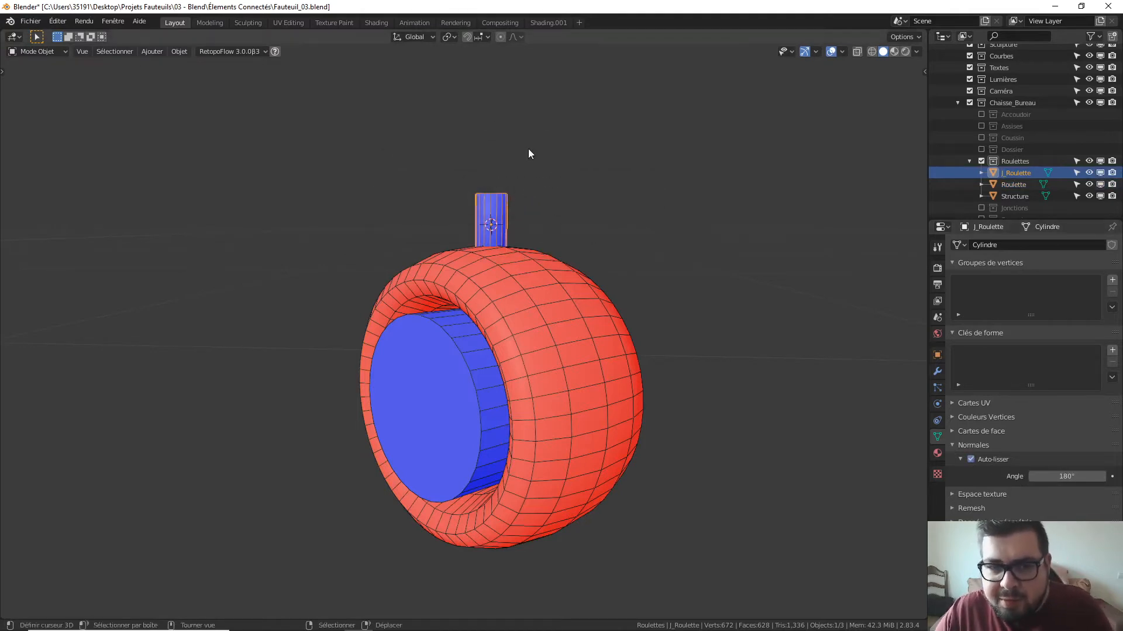
# Snap the 3D cursor to the wheel's central disc, the Structure object
pyautogui.press('a')
pyautogui.click(529, 78)
pyautogui.moveTo(541, 191); pyautogui.dragTo(479, 286, button='middle')
pyautogui.click(482, 356)
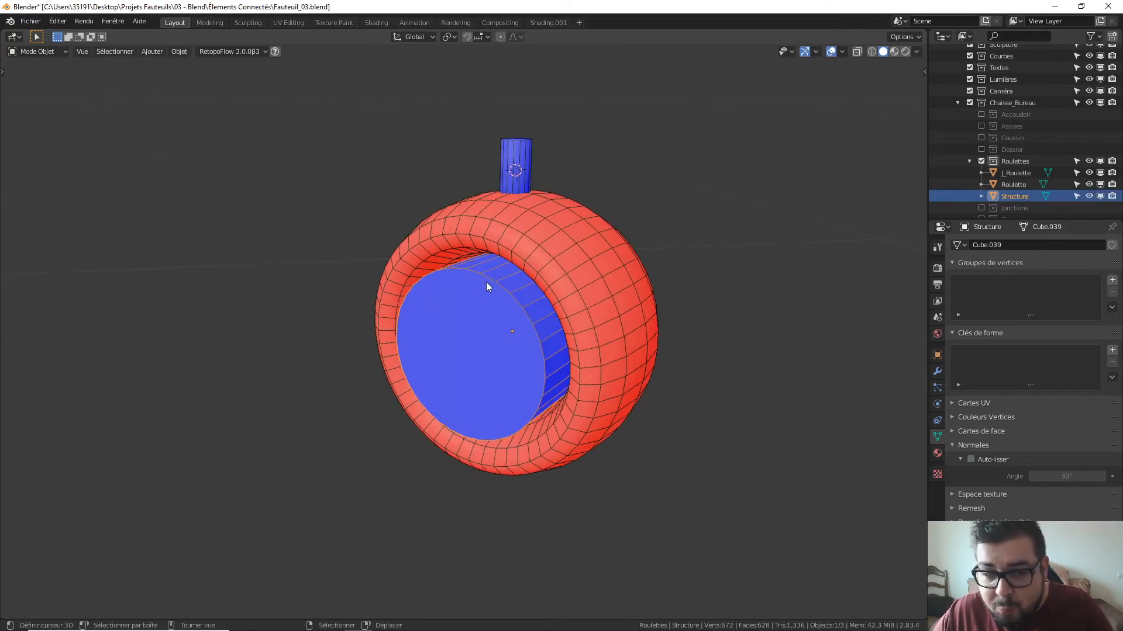
pyautogui.click(184, 52)
pyautogui.click(187, 54)
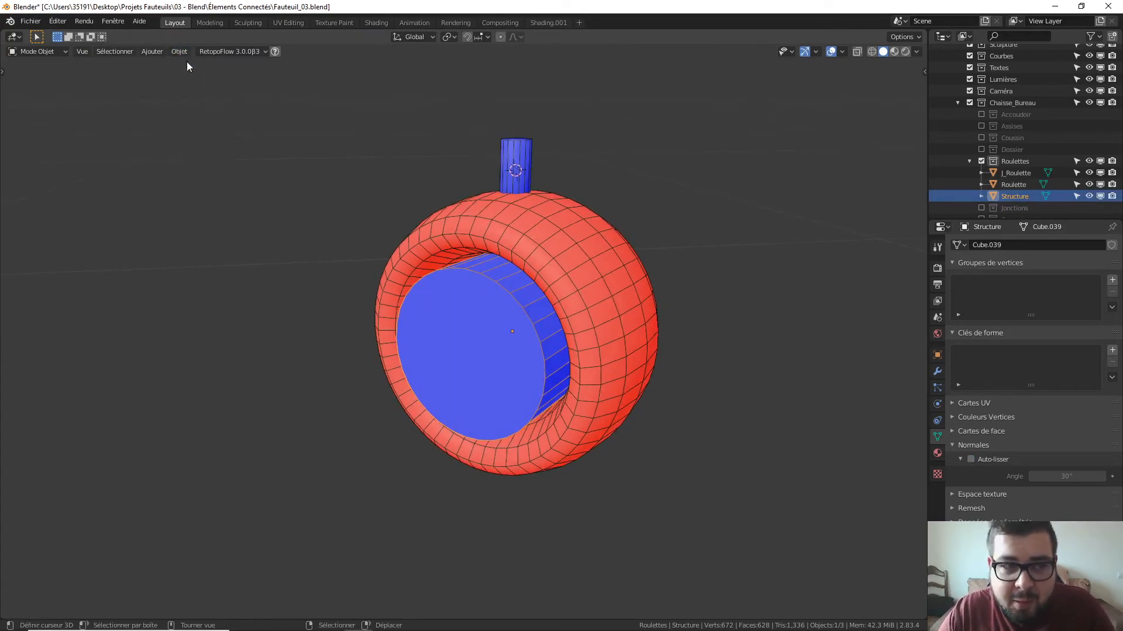
pyautogui.click(187, 54)
pyautogui.moveTo(217, 124)
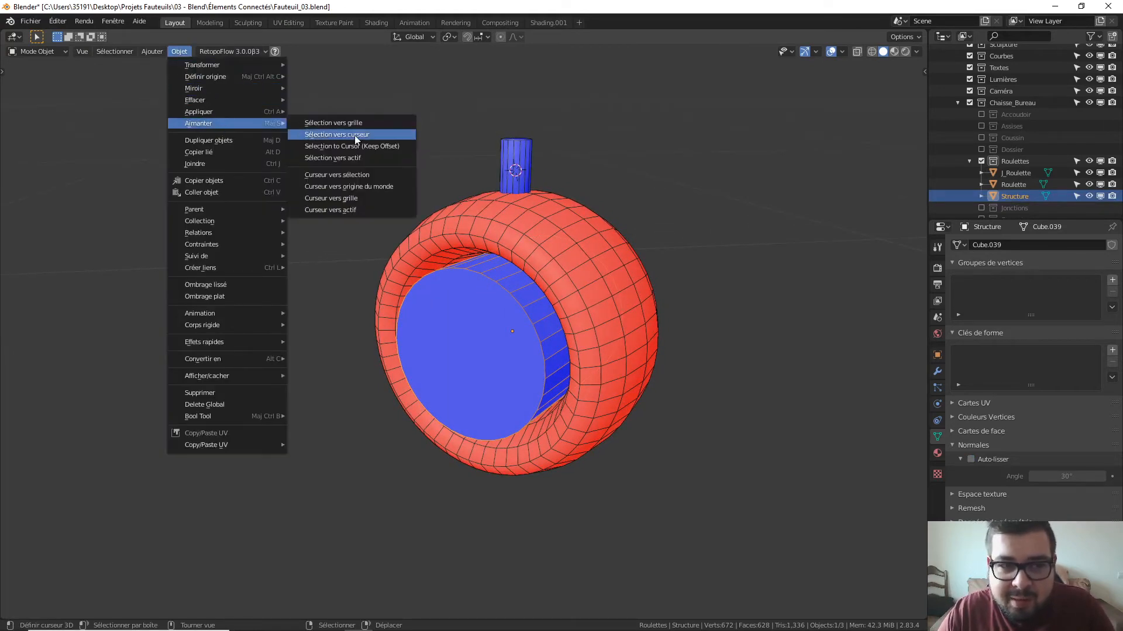
pyautogui.click(345, 176)
# Deselect everything and add a mesh cylinder with 8 vertices at the 3D cursor
pyautogui.press('a')
pyautogui.click(581, 212)
pyautogui.hotkey('shift', 'a')
pyautogui.moveTo(587, 222)
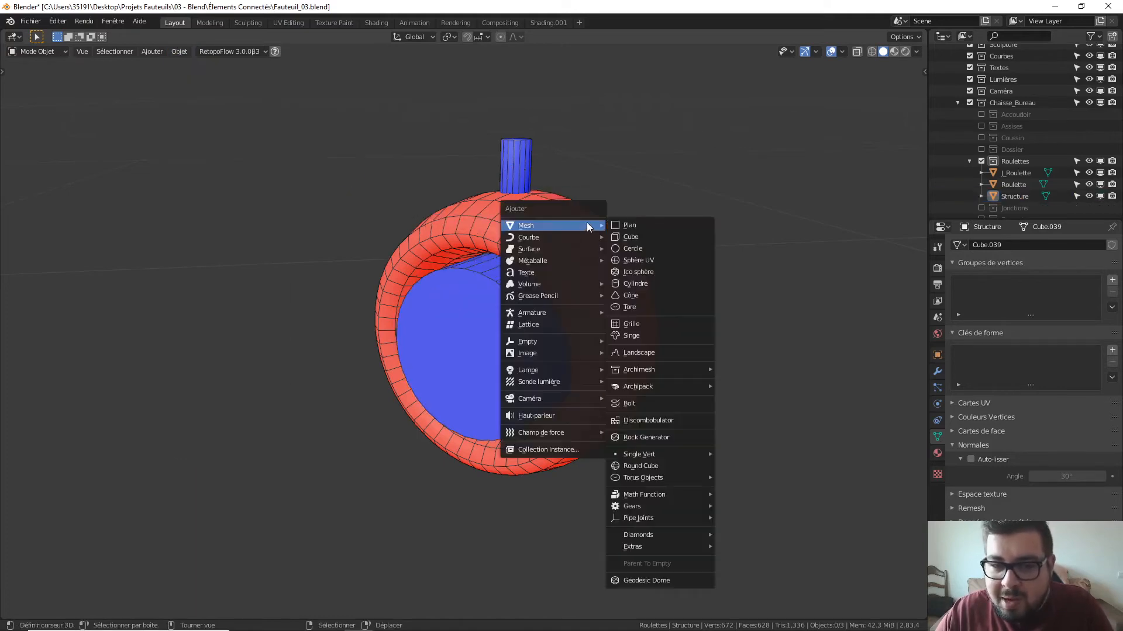
pyautogui.click(667, 286)
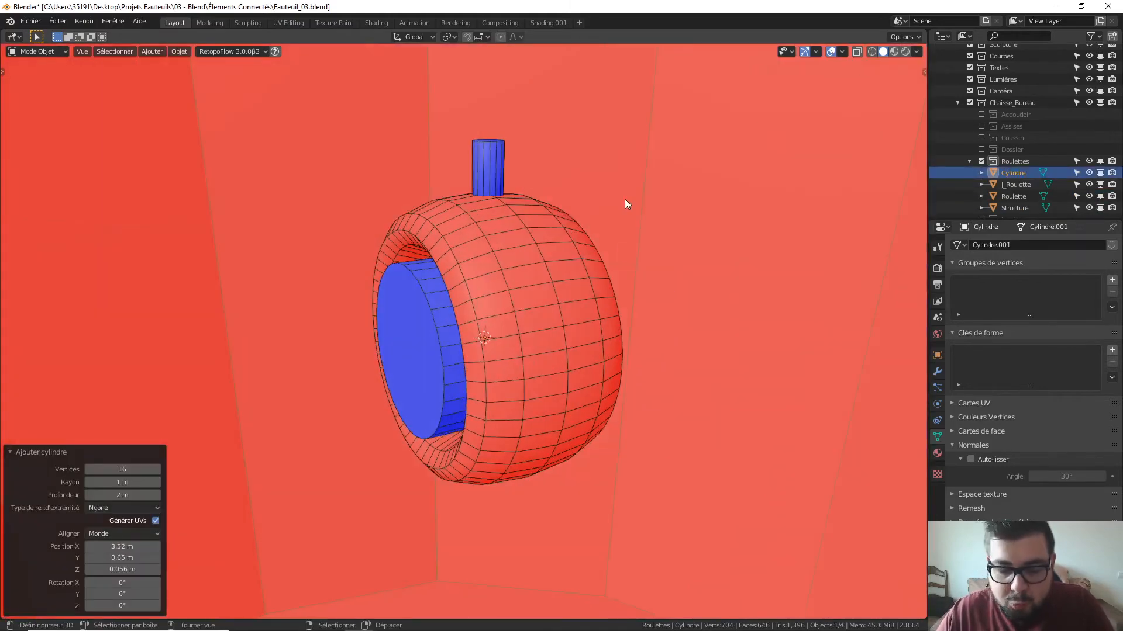
pyautogui.click(108, 452)
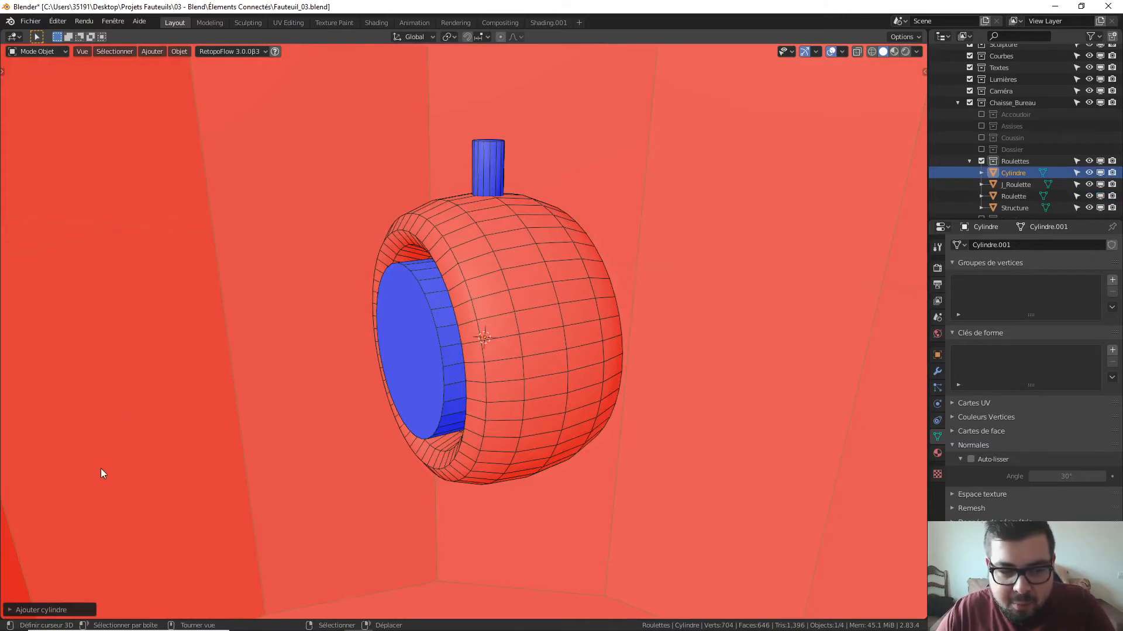
pyautogui.click(35, 608)
pyautogui.click(112, 469)
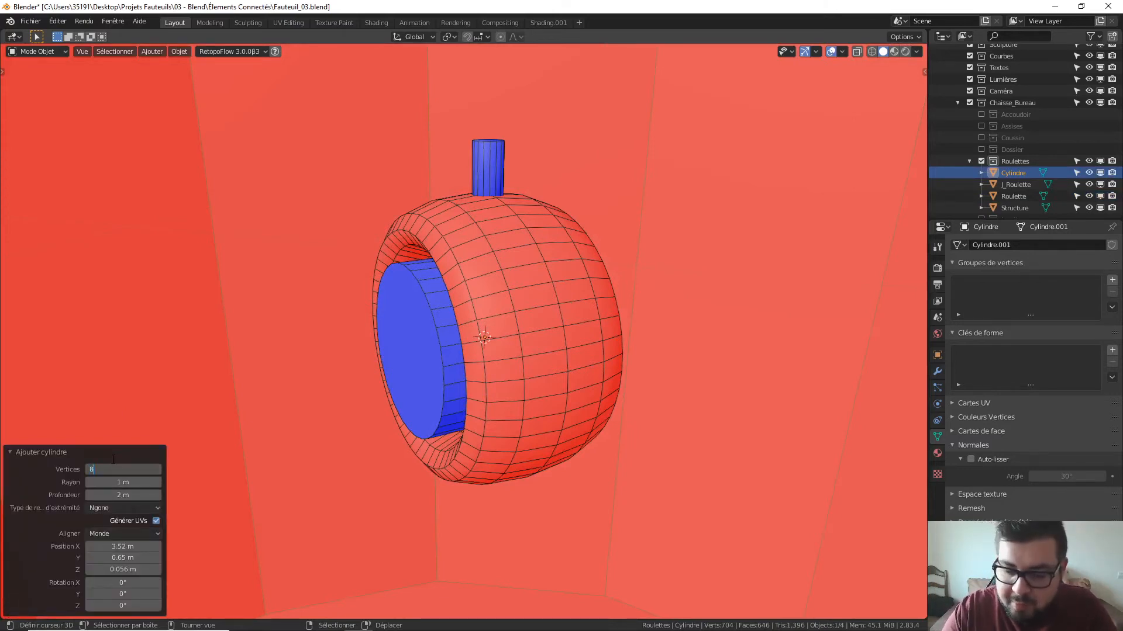
pyautogui.press('Return')
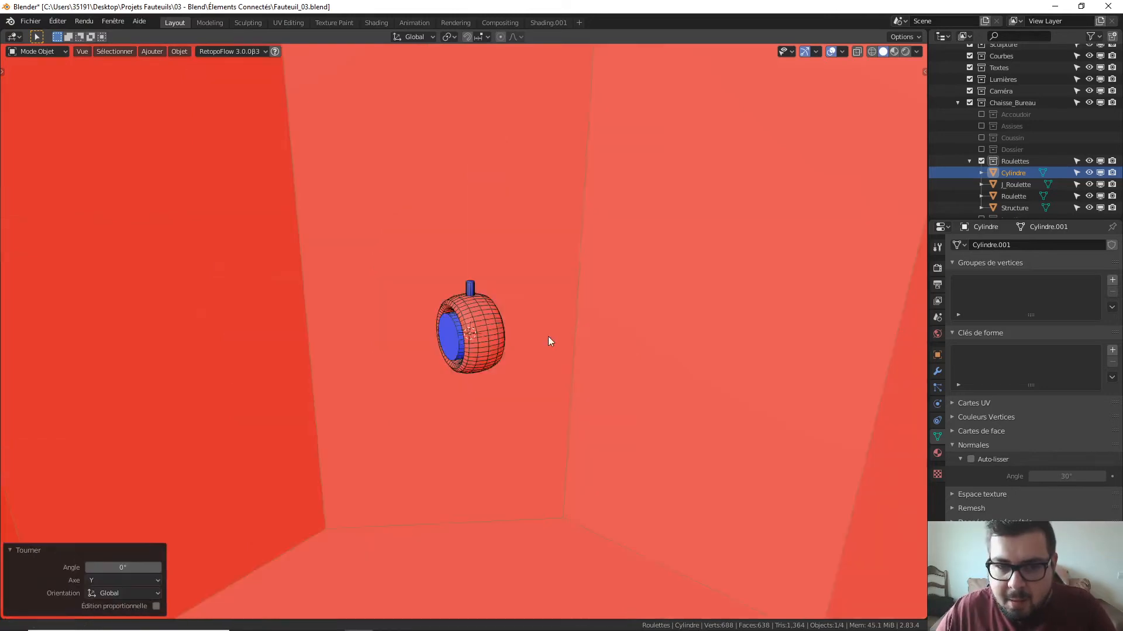
# Rotate the new 8-sided cylinder 90° about the global Y axis
pyautogui.scroll(-8, 549, 335)
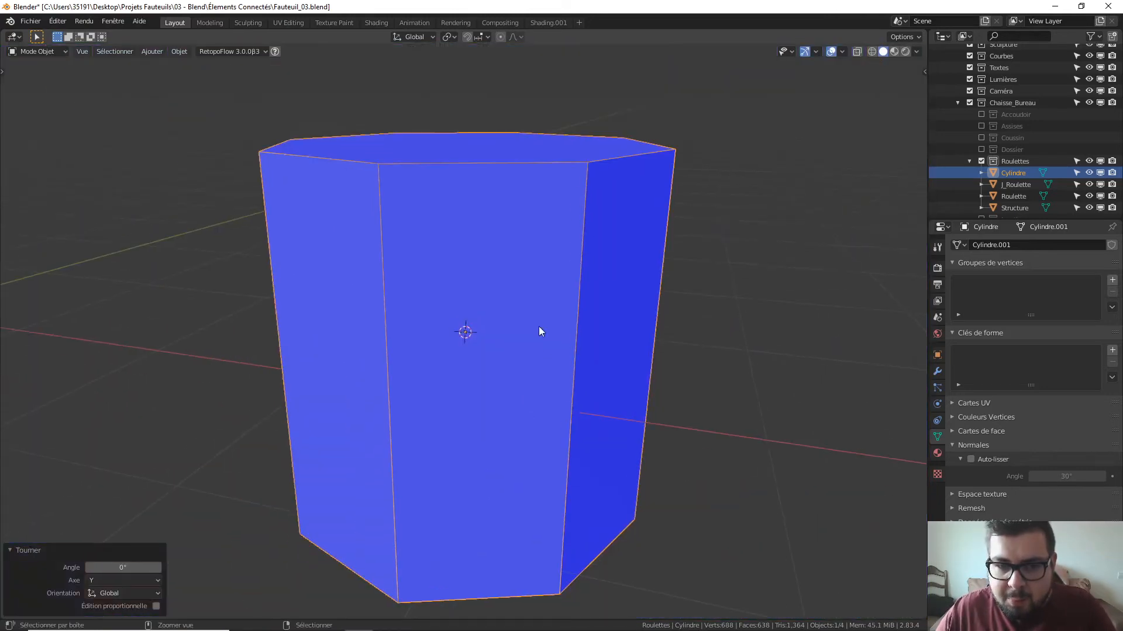
pyautogui.moveTo(545, 310); pyautogui.dragTo(585, 295, button='middle')
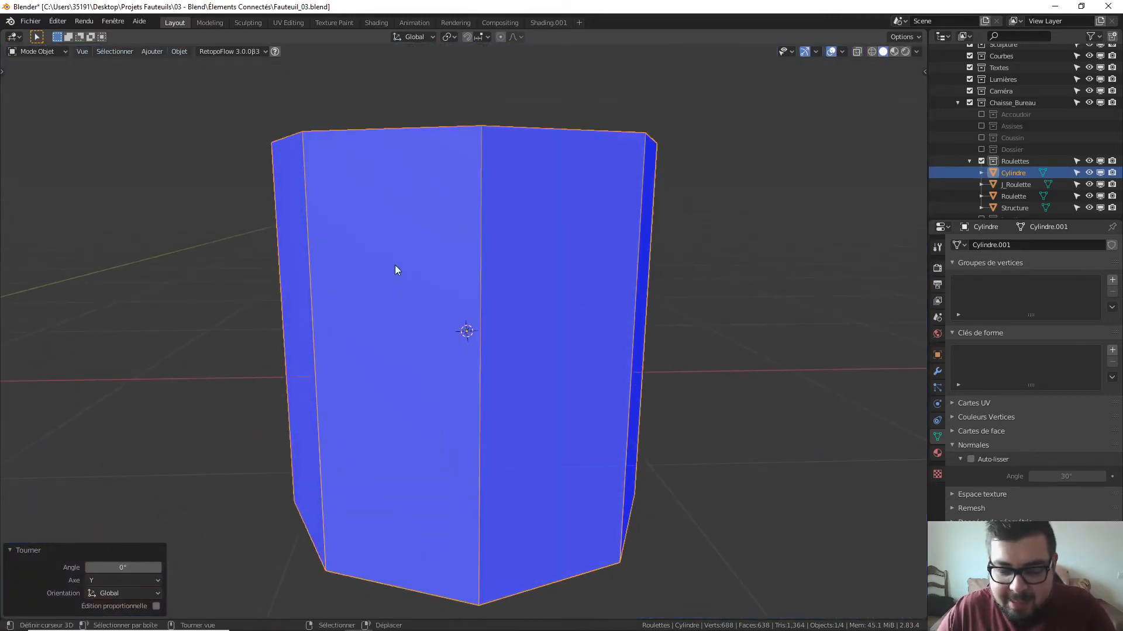
pyautogui.press('r')
pyautogui.press('y')
pyautogui.press('9')
pyautogui.press('0')
pyautogui.press('Return')
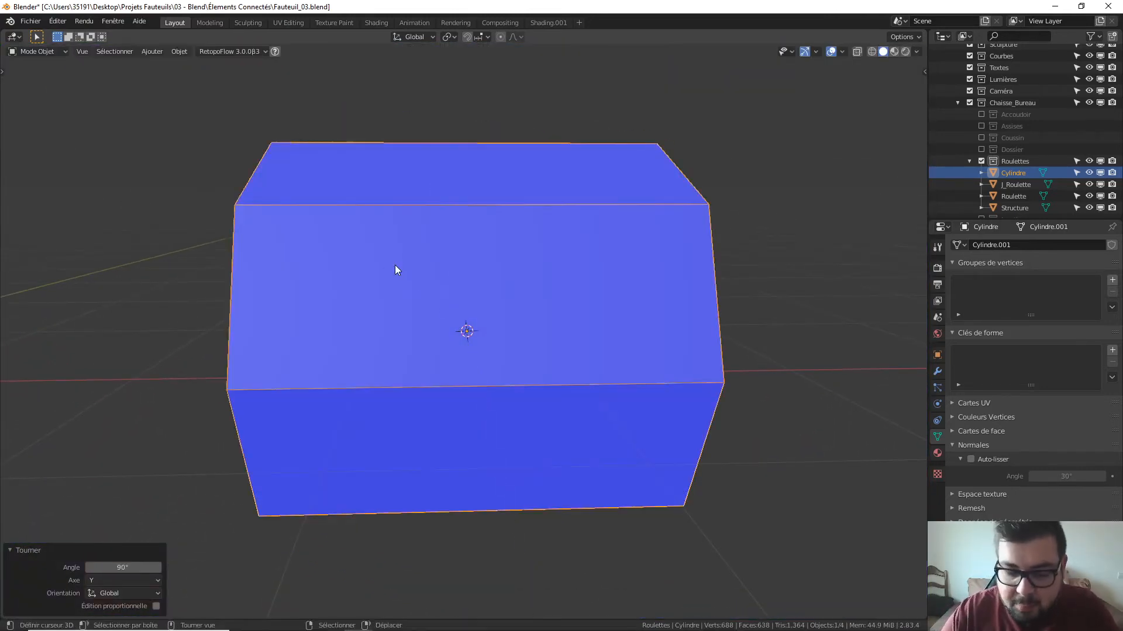
# Scale the 8-sided cylinder uniformly by 0.1, and shrink it by about another 0.312 to near the disc's size
pyautogui.write('s0.1')
pyautogui.press('Return')
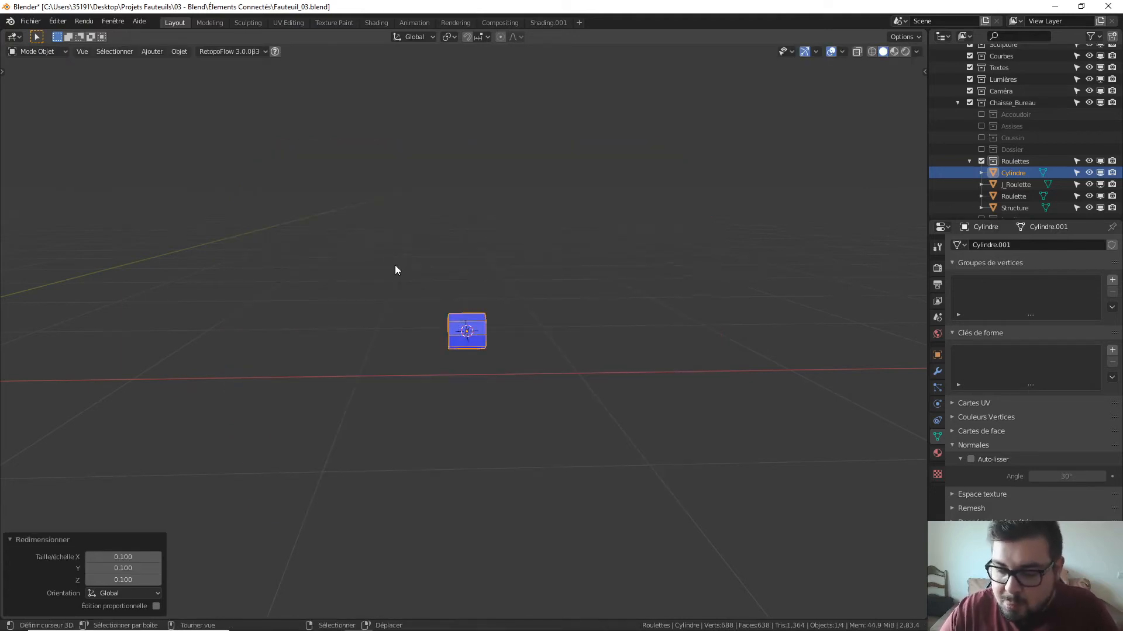
pyautogui.press('KP_Decimal')
pyautogui.press('s')
pyautogui.click(550, 305)
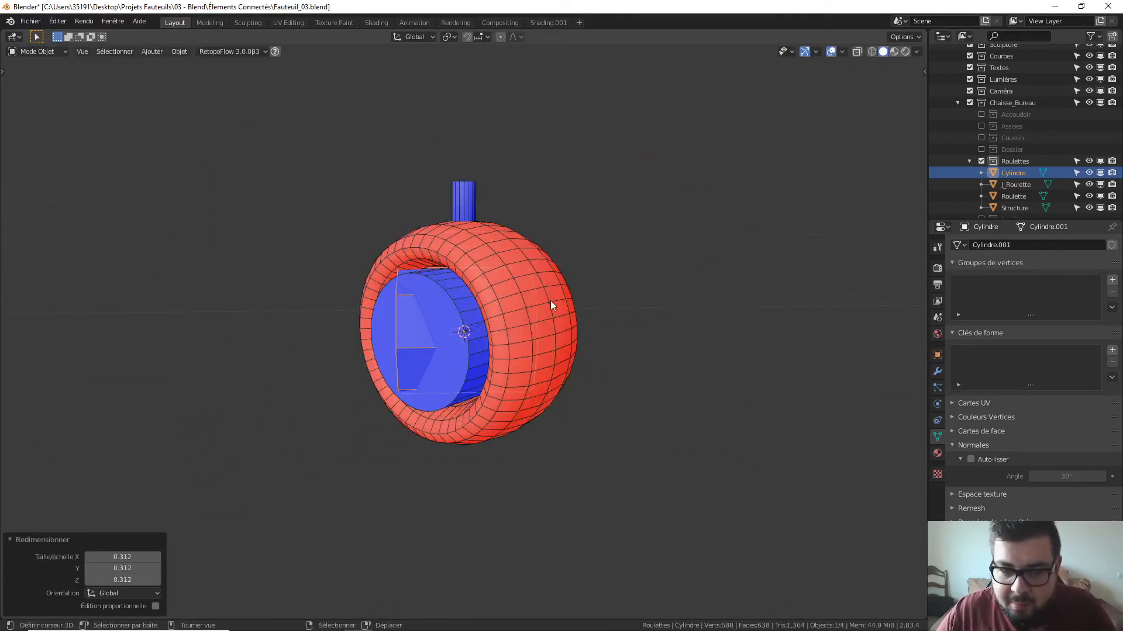
# Rotate the 8-sided cylinder 45° about the global Z axis to align it with the wheel's axle
pyautogui.moveTo(572, 279); pyautogui.dragTo(628, 284, button='middle')
pyautogui.write('rz')
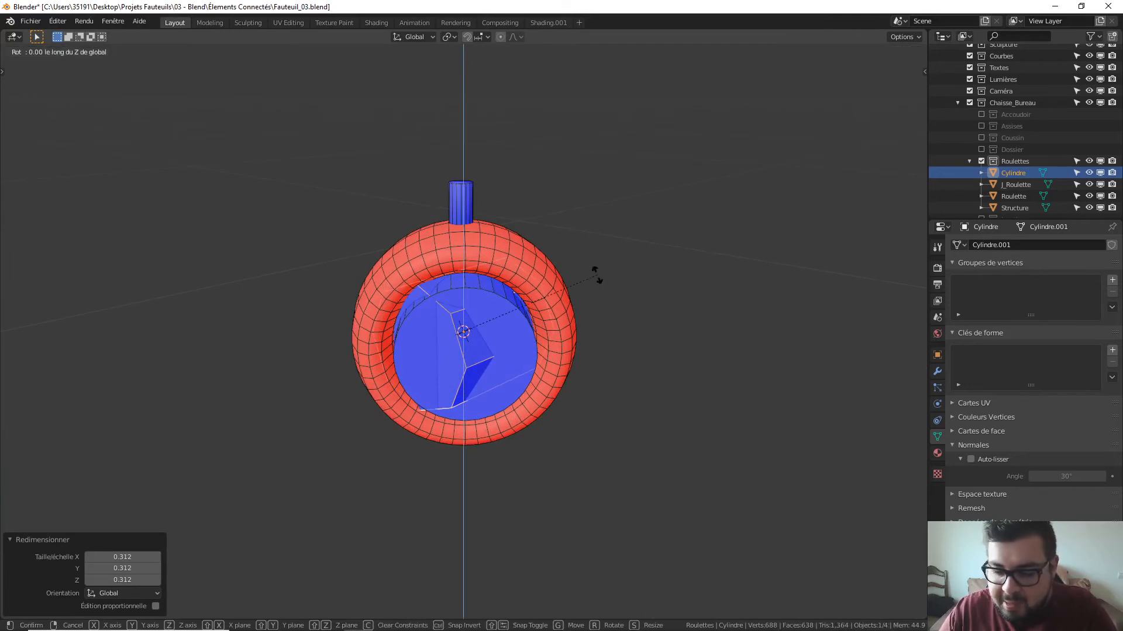
pyautogui.write('45')
pyautogui.press('Return')
# Delete the old central disc object Structure
pyautogui.moveTo(597, 275); pyautogui.dragTo(468, 303, button='middle')
pyautogui.click(487, 297)
pyautogui.press('x')
pyautogui.click(548, 294)
# Scale the 8-sided cylinder uniformly by about 1.12 to fill the tyre's opening
pyautogui.click(469, 303)
pyautogui.press('s')
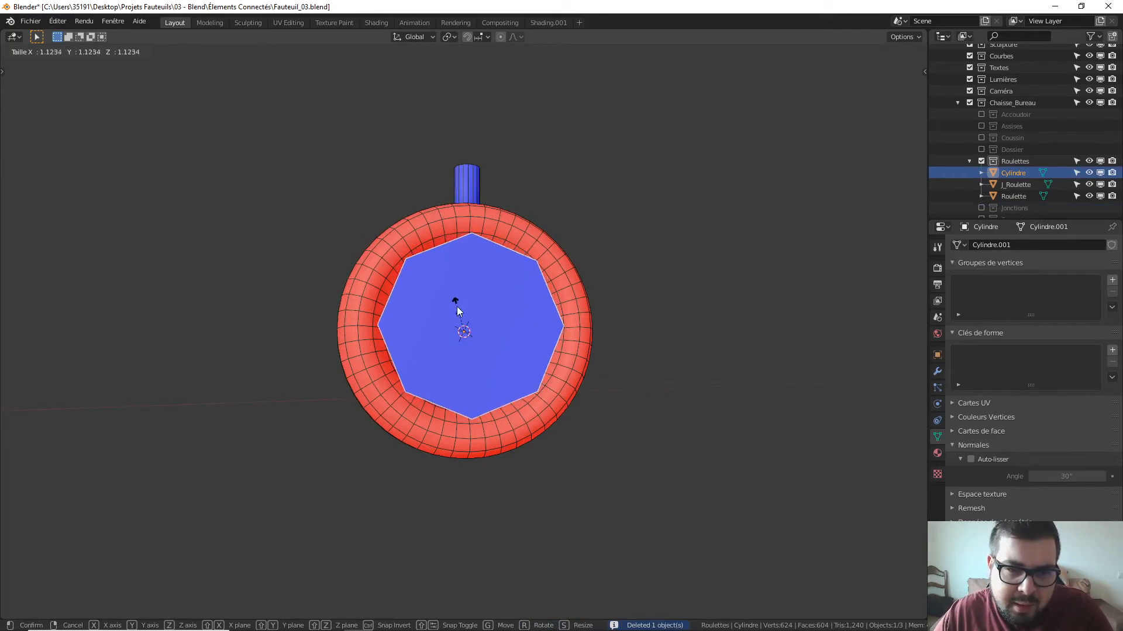
pyautogui.click(456, 299)
# Bevel the outer edge loops of both end faces of the 8-sided cylinder by 0.25 m with 2 segments
pyautogui.moveTo(456, 299); pyautogui.dragTo(393, 272, button='middle')
pyautogui.press('Tab')
pyautogui.click(428, 306)
pyautogui.keyDown('alt'); pyautogui.keyDown('shift'); pyautogui.click(529, 296); pyautogui.keyUp('shift'); pyautogui.keyUp('alt')
pyautogui.moveTo(529, 295); pyautogui.dragTo(649, 268, button='middle')
pyautogui.hotkey('ctrl', 'b')
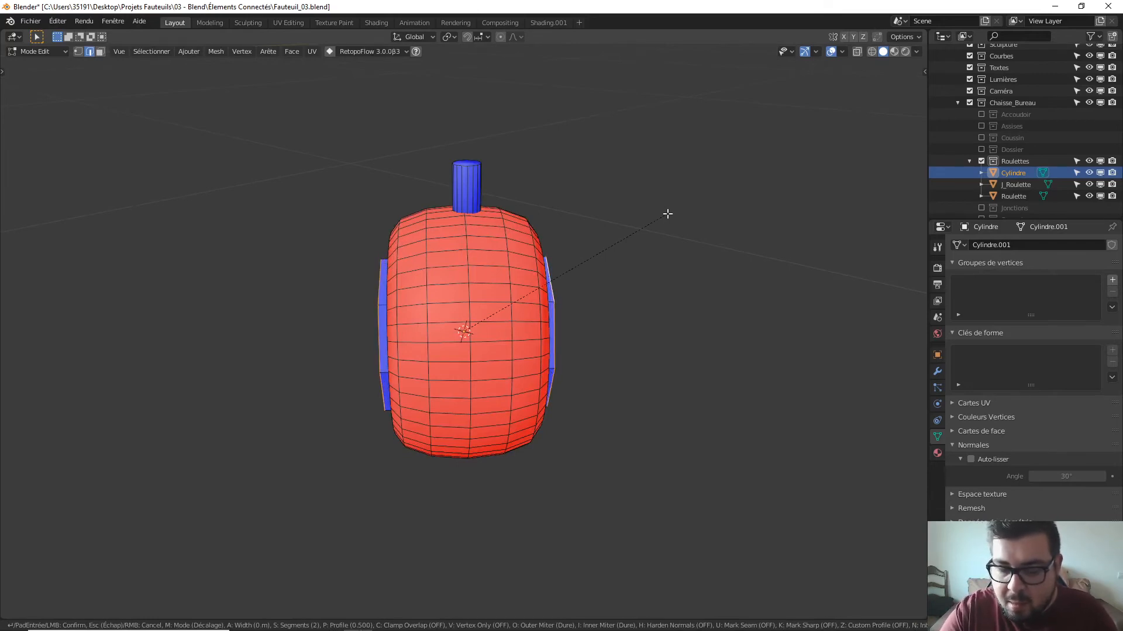
pyautogui.write('0.25')
pyautogui.press('Return')
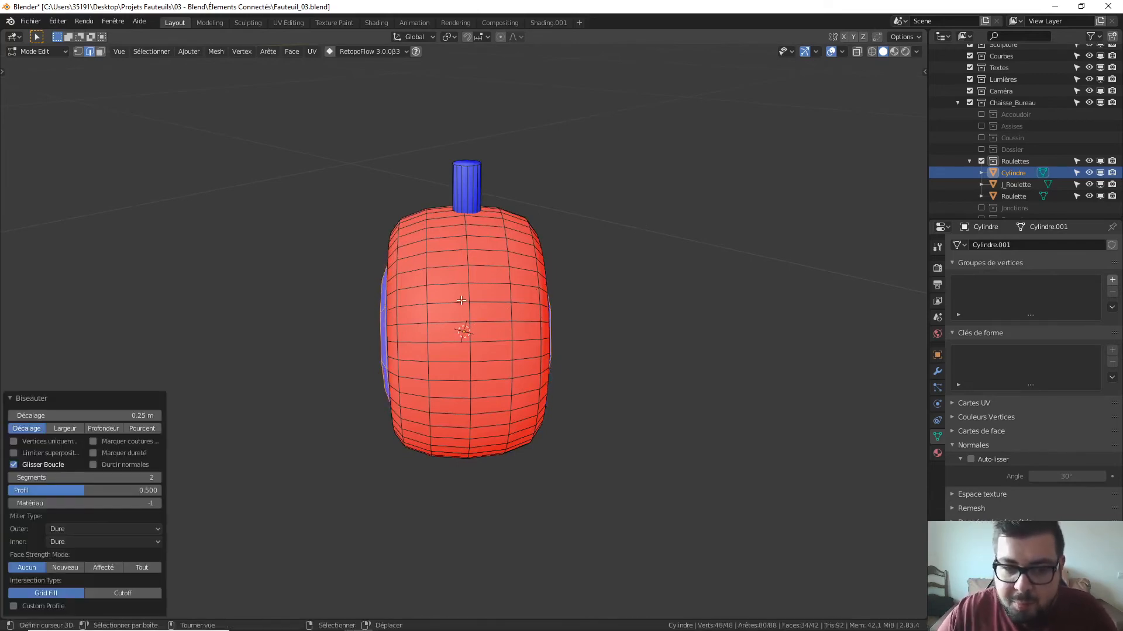
pyautogui.moveTo(668, 214); pyautogui.dragTo(613, 259, button='middle')
pyautogui.press('Tab')
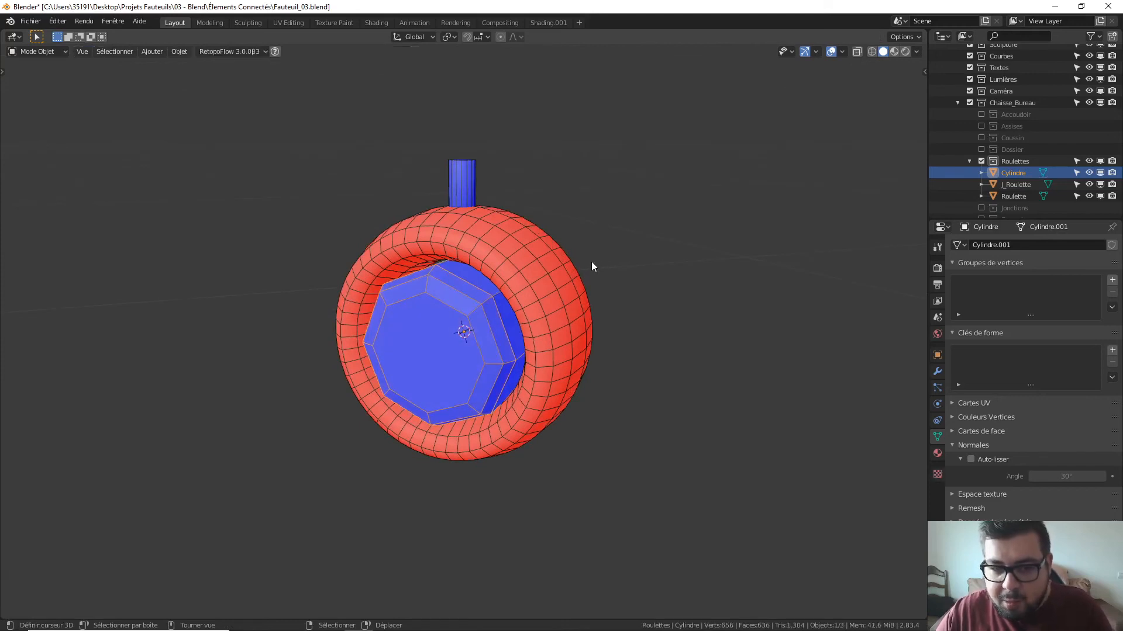
# Shade the bevelled 8-sided disc smooth and enable Auto Smooth on it with a 180° angle
pyautogui.press('a')
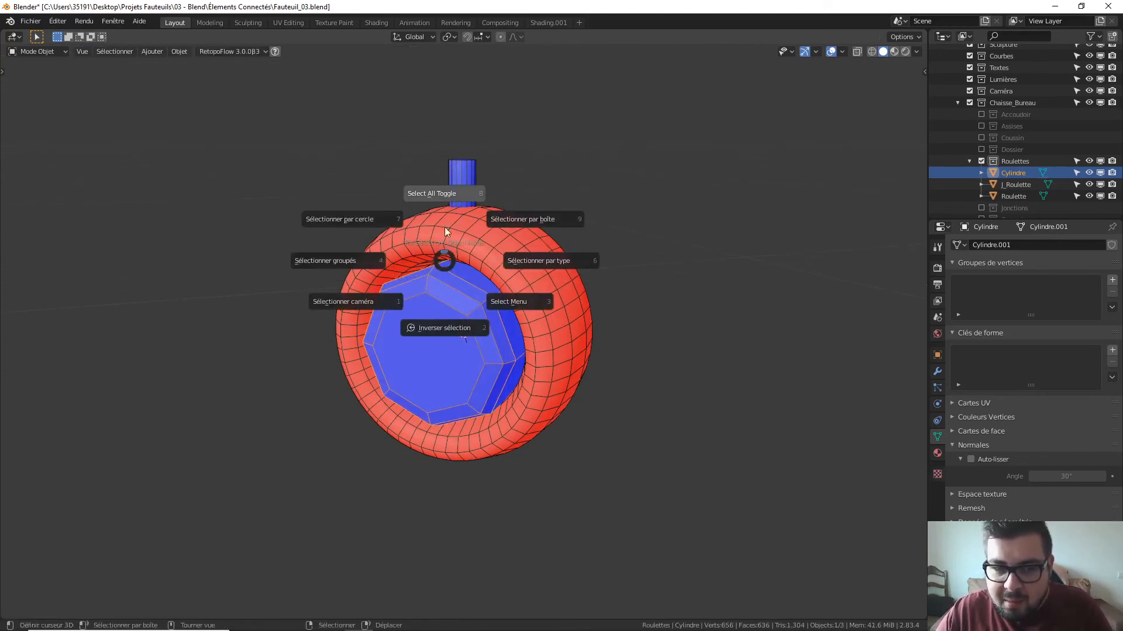
pyautogui.click(514, 229)
pyautogui.click(487, 307)
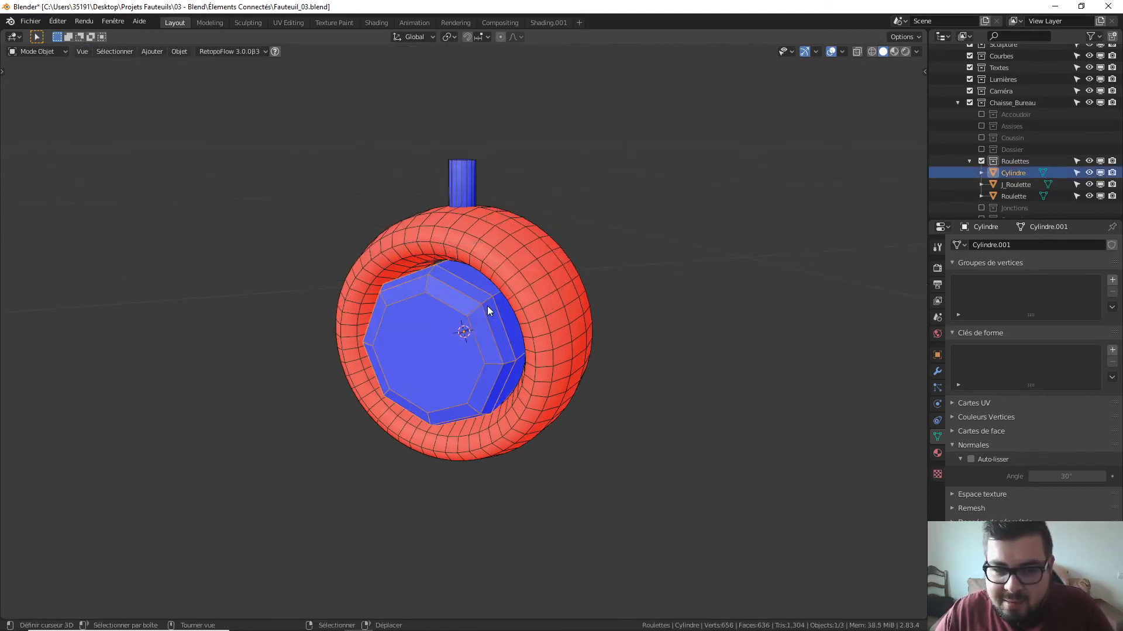
pyautogui.rightClick(488, 305)
pyautogui.click(478, 303)
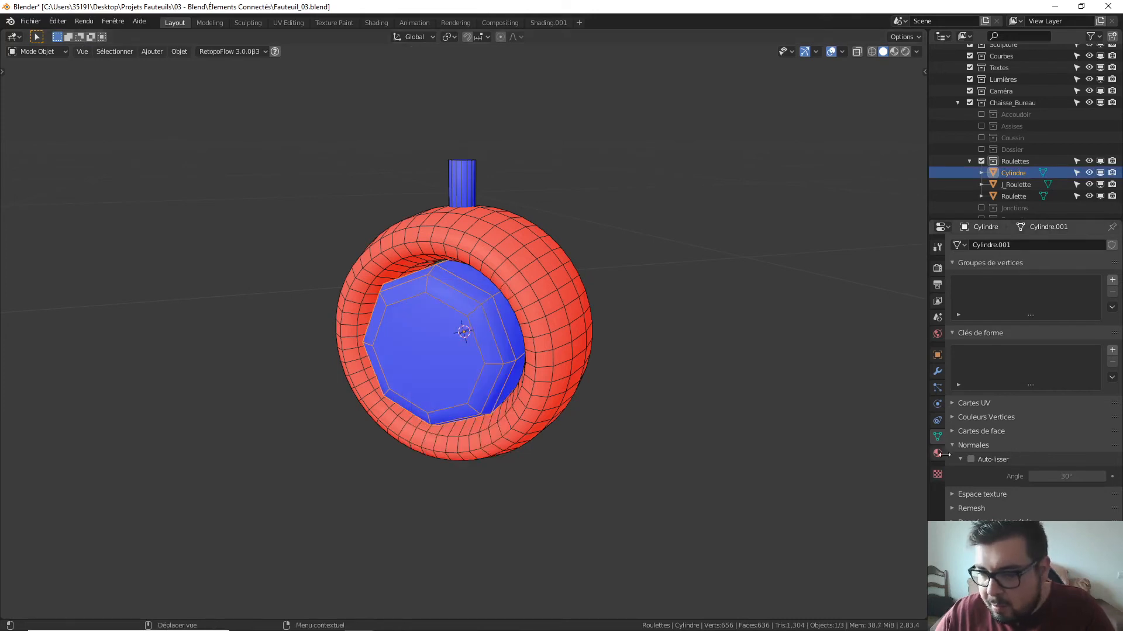
pyautogui.click(971, 459)
pyautogui.moveTo(1068, 476); pyautogui.dragTo(1061, 469)
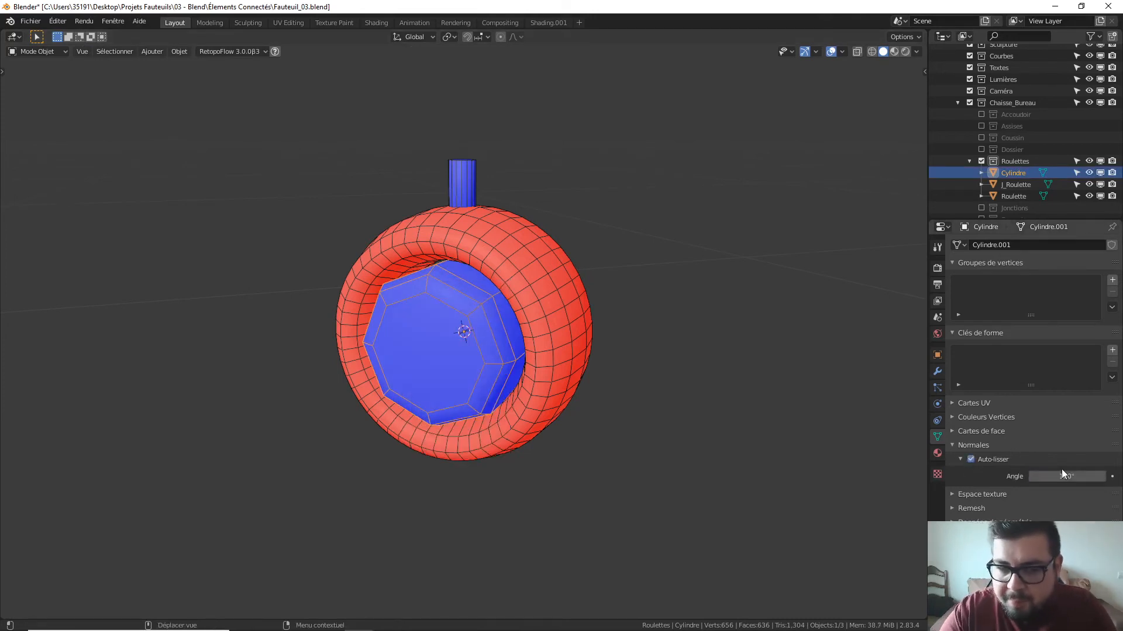
# Inspect the castor's smooth shading with the face orientation overlay hidden, and show that overlay again
pyautogui.click(841, 52)
pyautogui.click(772, 263)
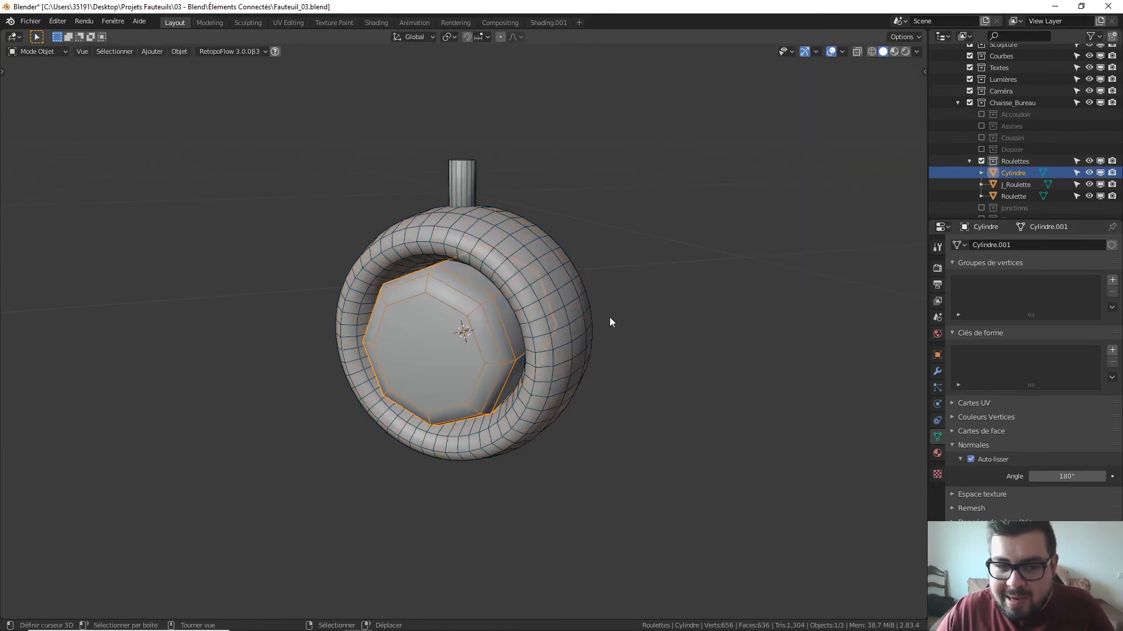
pyautogui.moveTo(609, 322); pyautogui.dragTo(564, 292, button='middle')
pyautogui.click(843, 52)
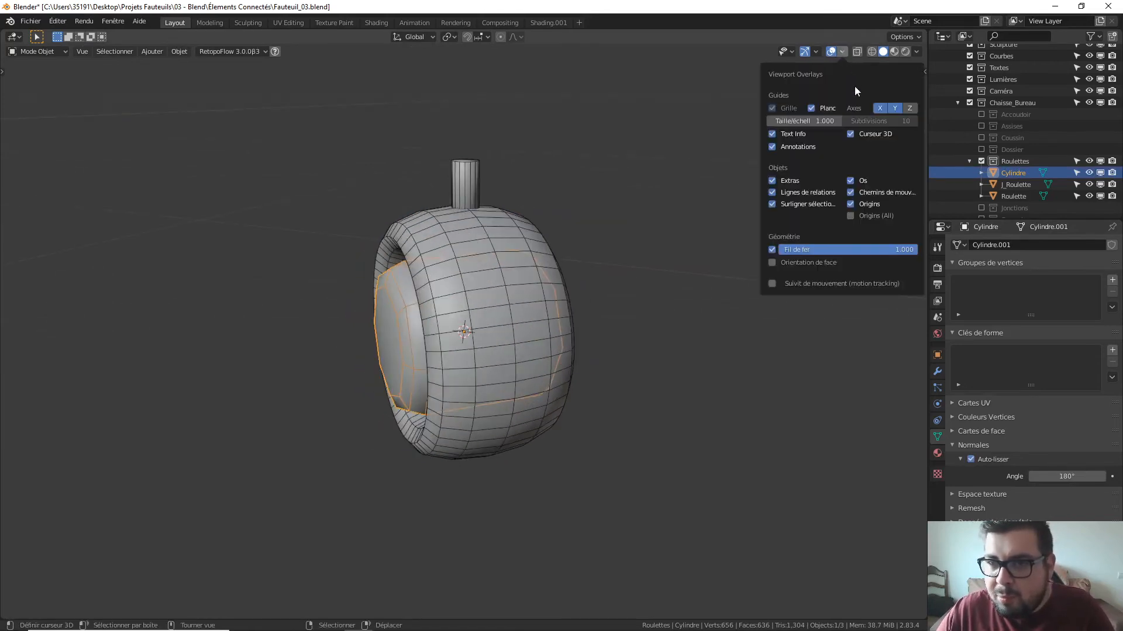
pyautogui.click(771, 263)
# Recalculate the normals of all the tyre's faces to point outward, and return to Object Mode with nothing selected
pyautogui.moveTo(515, 289); pyautogui.dragTo(580, 280, button='middle')
pyautogui.click(535, 283)
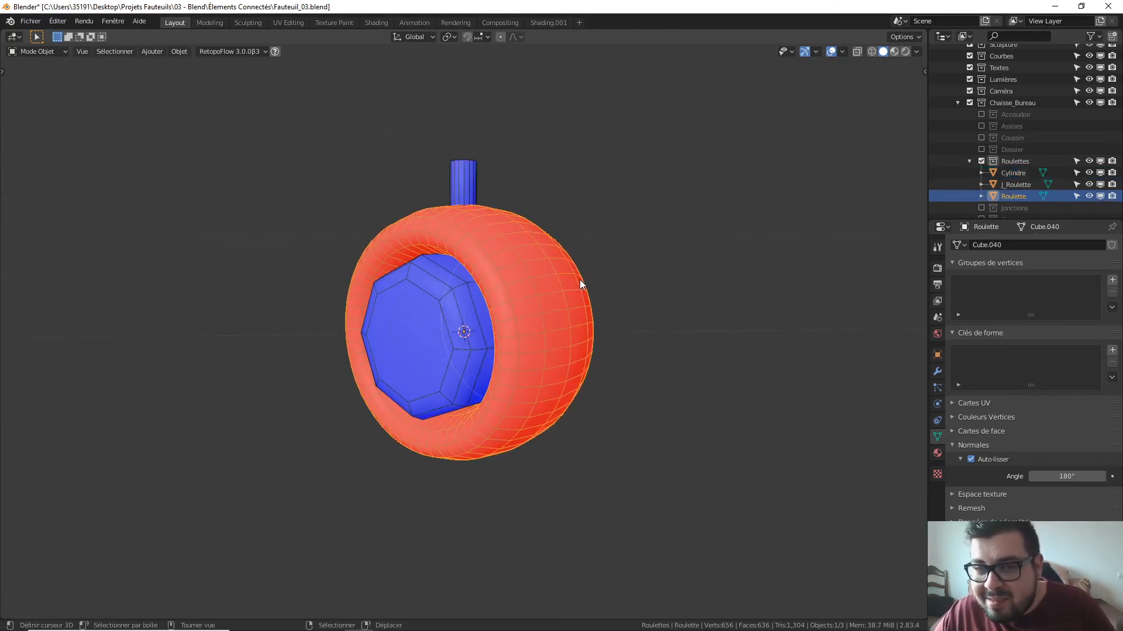
pyautogui.press('Tab')
pyautogui.press('a')
pyautogui.click(590, 222)
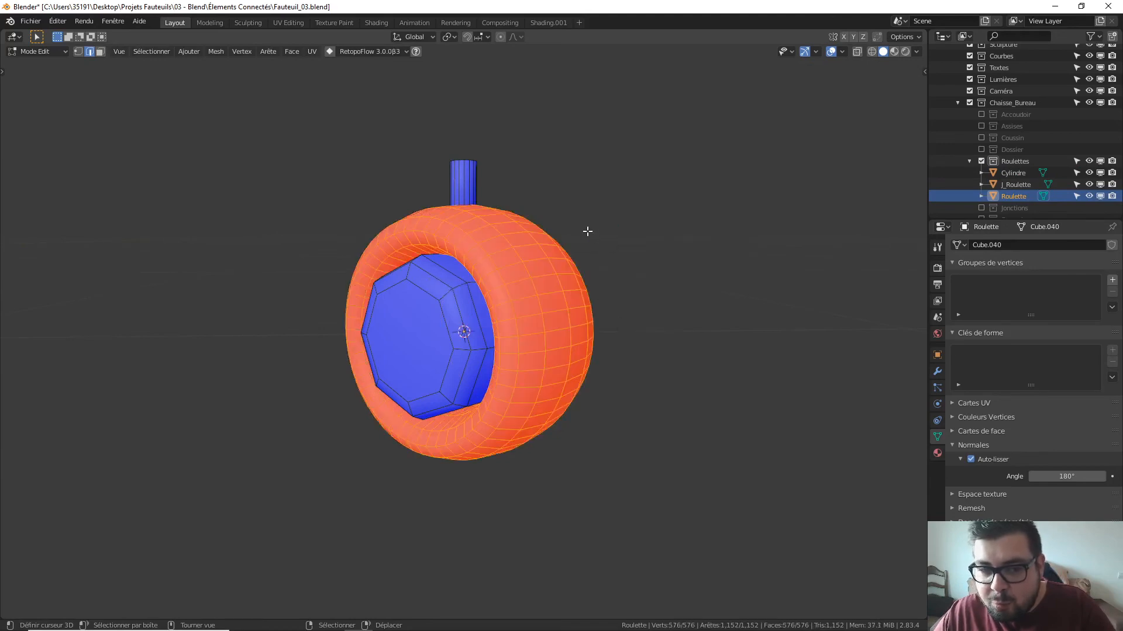
pyautogui.hotkey('shift', 'n')
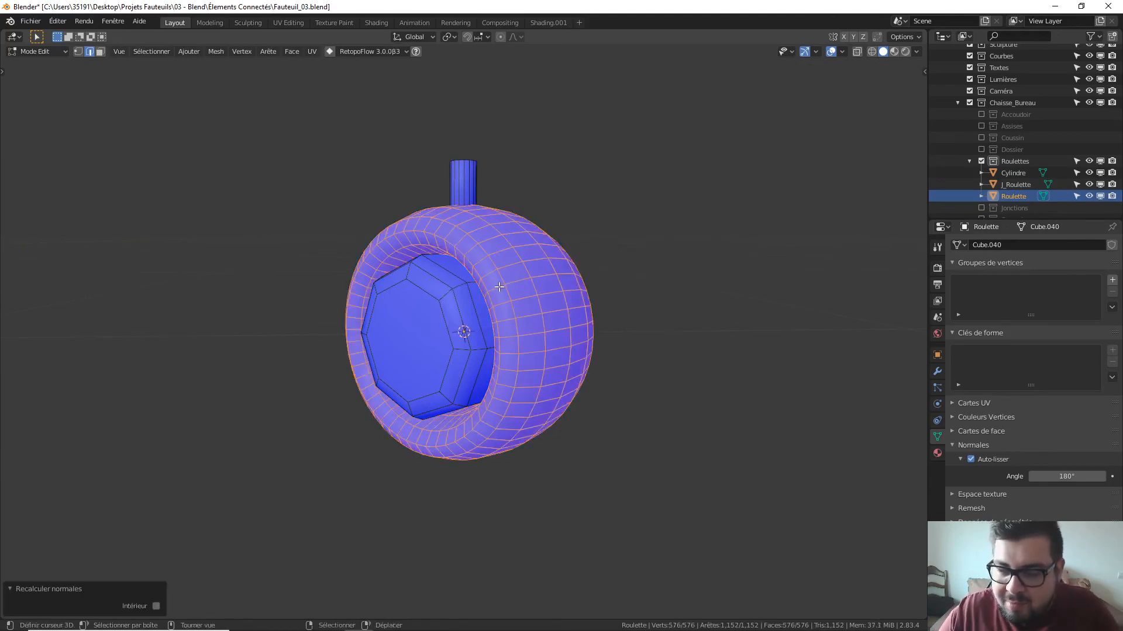
pyautogui.hotkey('alt', 'a')
pyautogui.press('Tab')
pyautogui.click(523, 241)
pyautogui.moveTo(523, 241); pyautogui.dragTo(481, 264, button='middle')
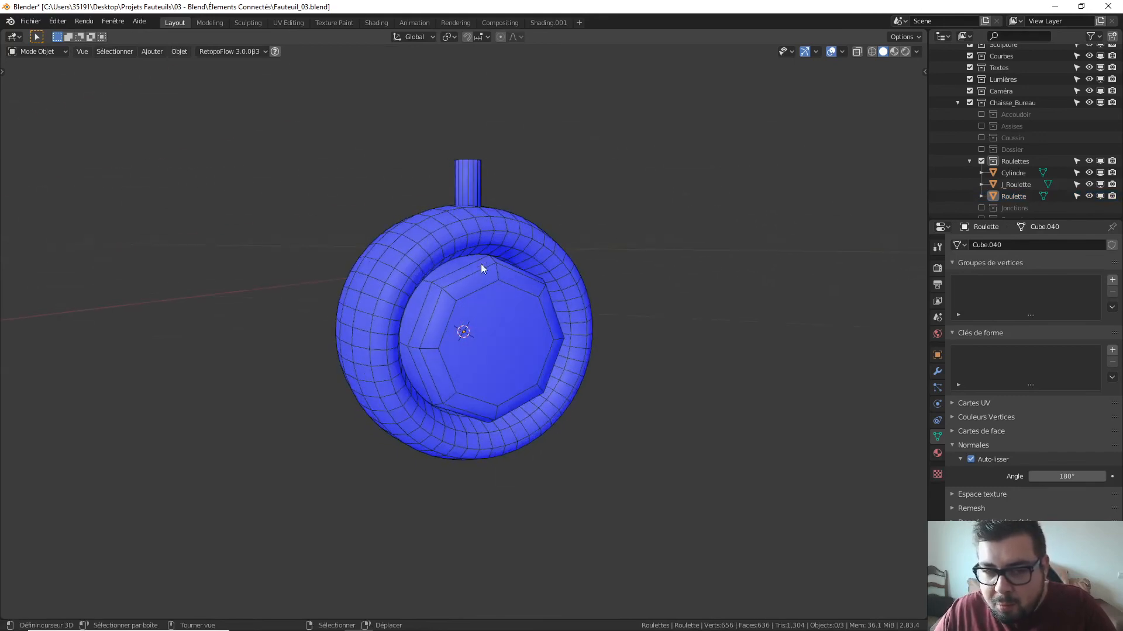
# Turn off the wireframe display in the viewport overlays
pyautogui.click(816, 51)
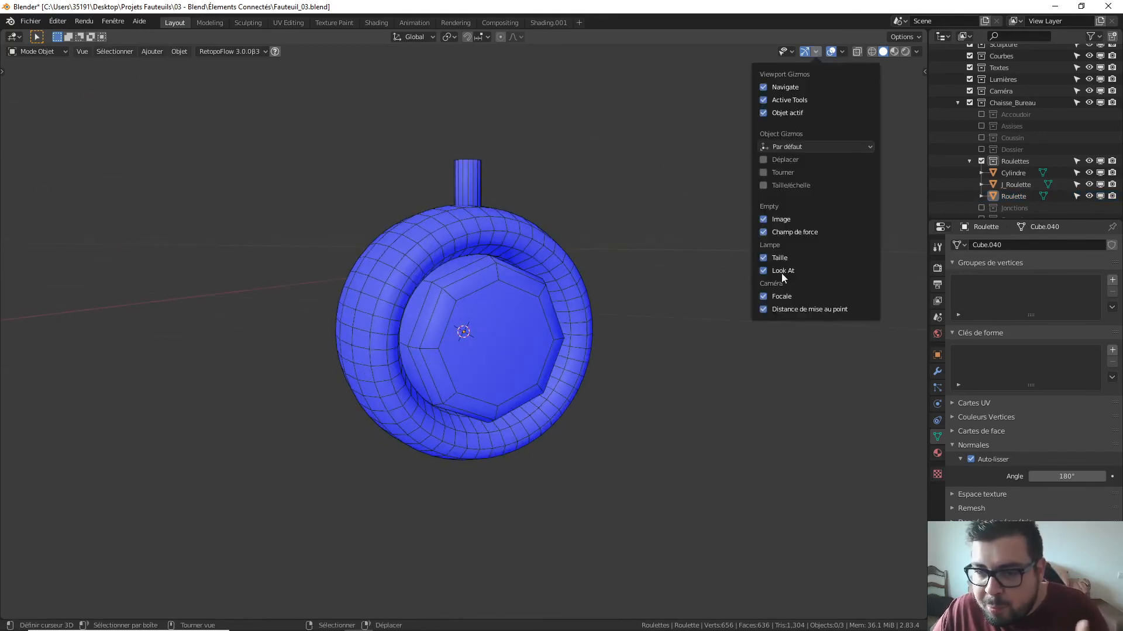
pyautogui.click(817, 51)
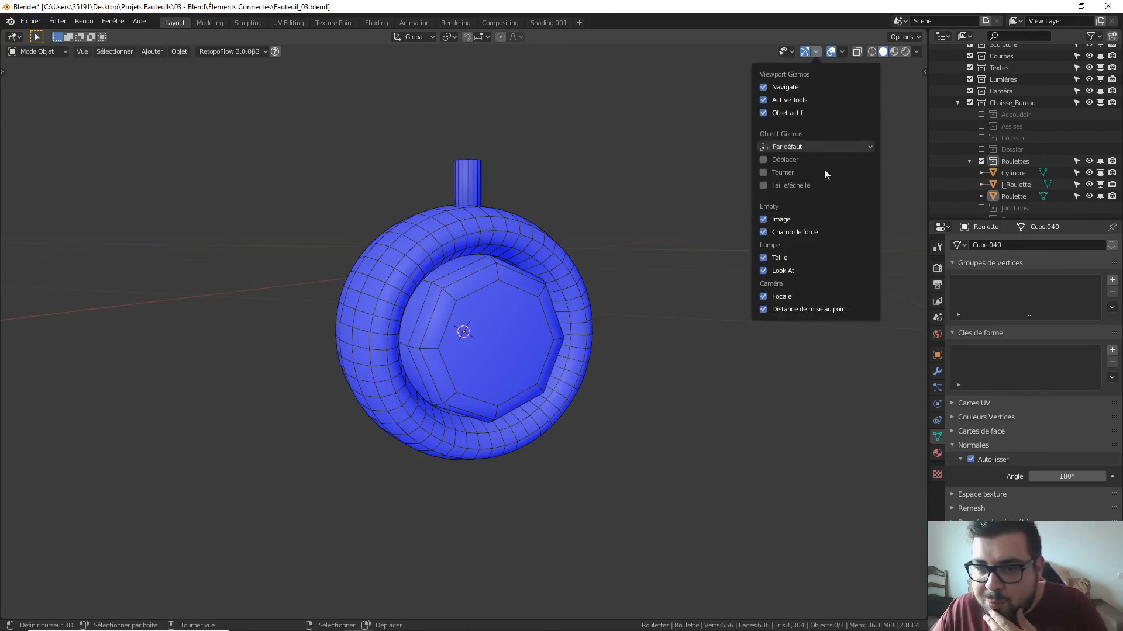
pyautogui.click(842, 51)
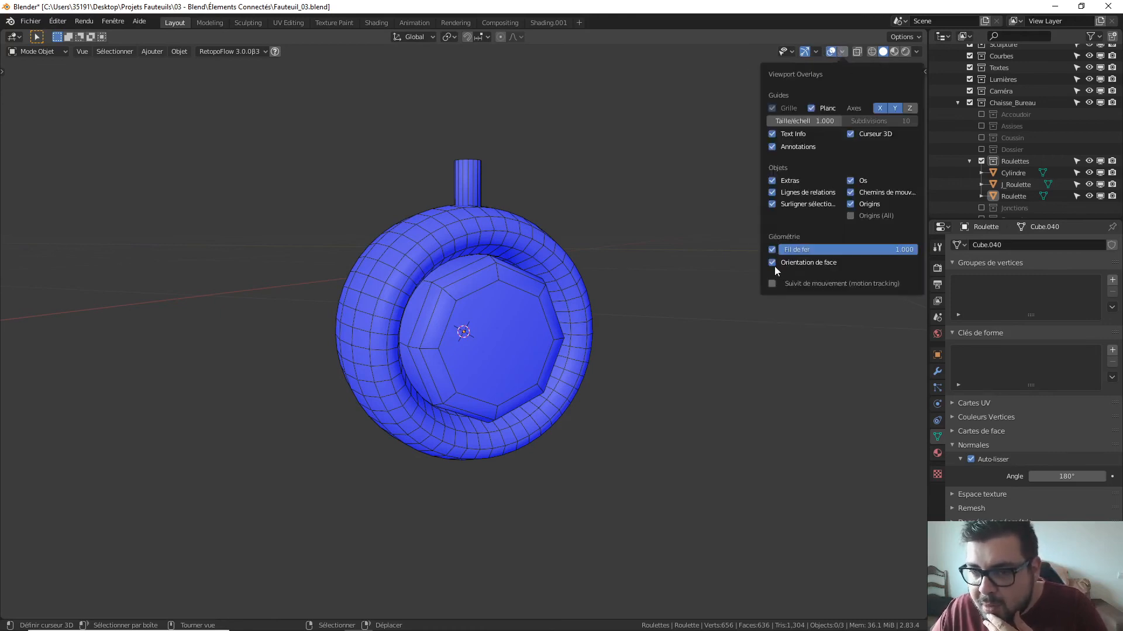
pyautogui.click(771, 250)
pyautogui.moveTo(546, 314); pyautogui.dragTo(462, 328, button='middle')
pyautogui.click(502, 348)
pyautogui.keyDown('shift'); pyautogui.click(464, 318); pyautogui.keyUp('shift')
pyautogui.keyDown('shift'); pyautogui.click(466, 260); pyautogui.keyUp('shift')
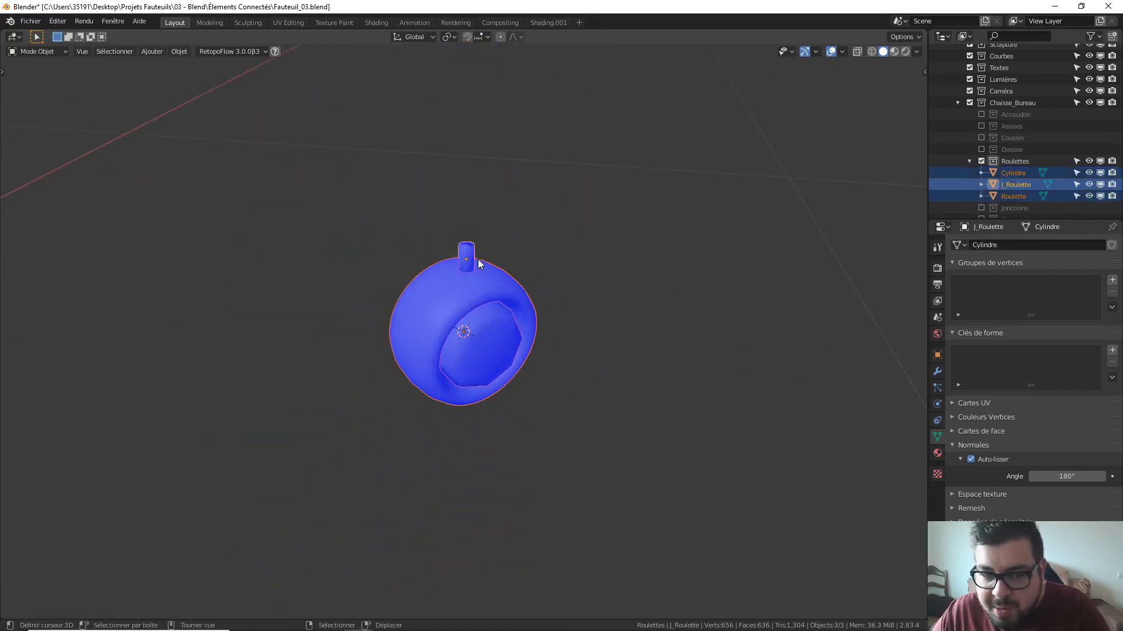
pyautogui.press('Tab')
pyautogui.click(100, 51)
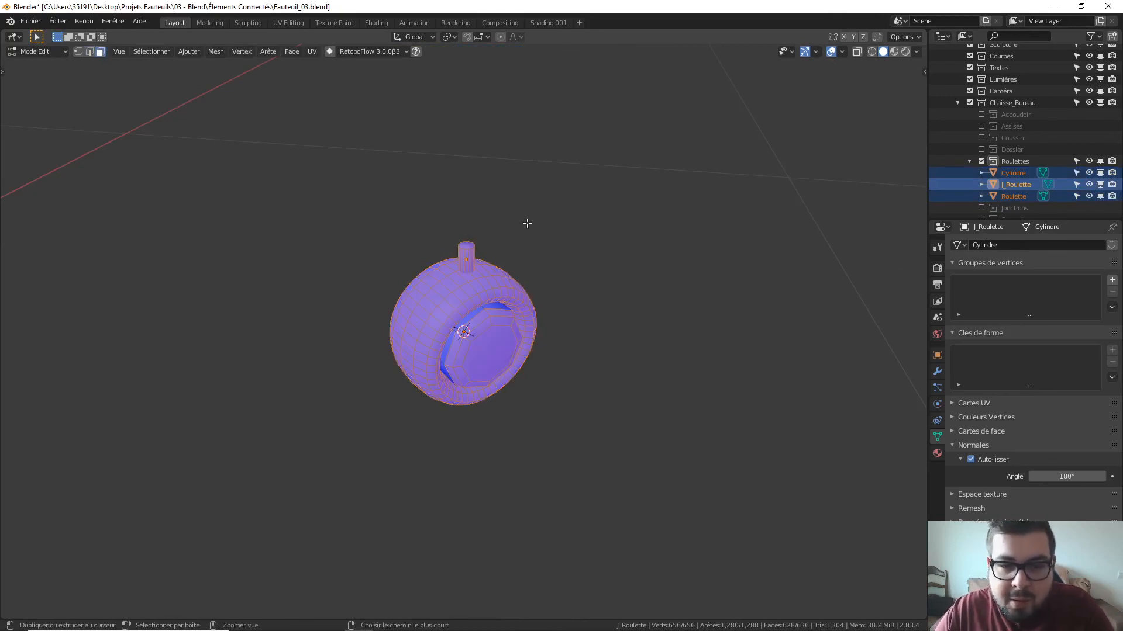
pyautogui.keyDown('ctrl'); pyautogui.moveTo(527, 223); pyautogui.dragTo(544, 163, button='middle'); pyautogui.keyUp('ctrl')
pyautogui.rightClick(468, 115)
pyautogui.press('w')
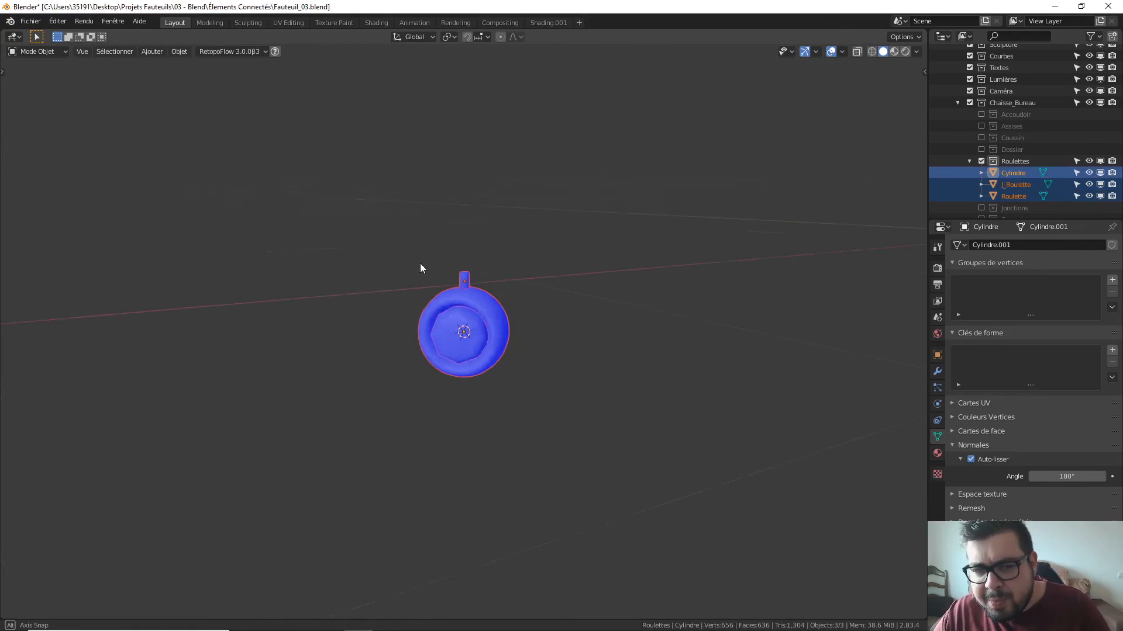
pyautogui.moveTo(420, 268); pyautogui.dragTo(456, 263, button='middle')
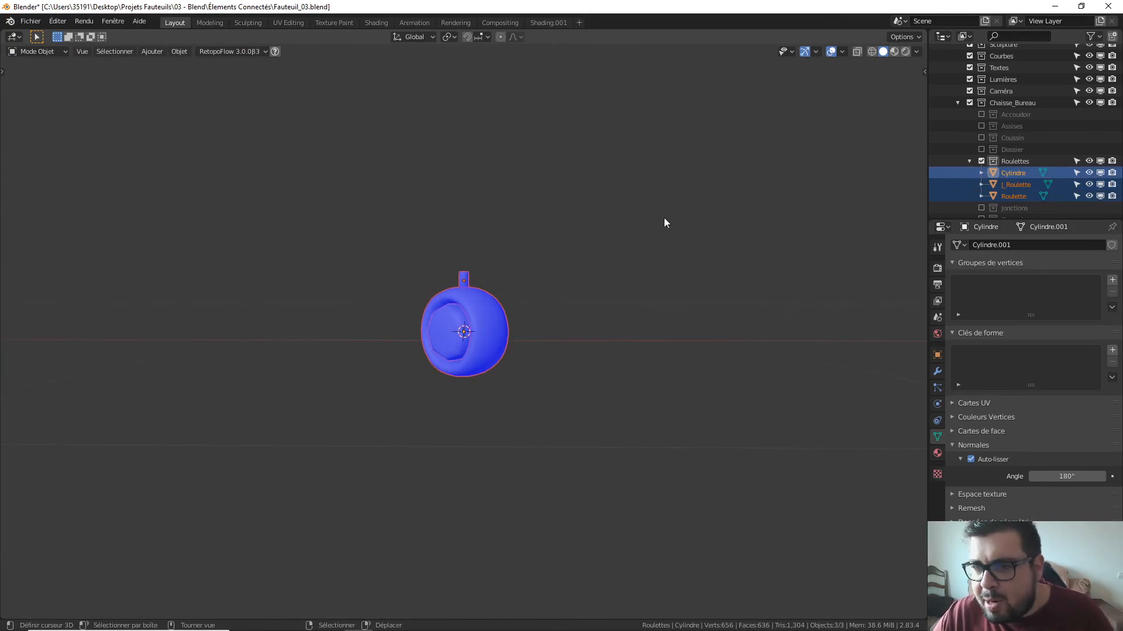
# Join the tyre, the central disc and the stem into one object, with the stem J_Roulette as the active object
pyautogui.rightClick(442, 322)
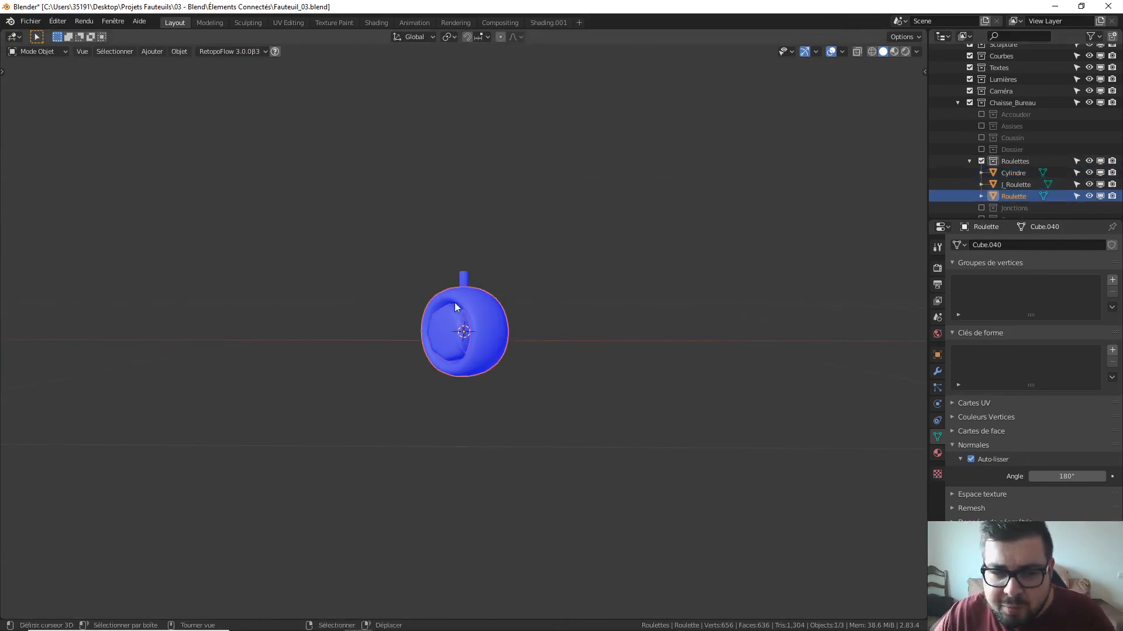
pyautogui.moveTo(454, 304); pyautogui.dragTo(492, 309, button='middle')
pyautogui.keyDown('shift'); pyautogui.rightClick(468, 318); pyautogui.keyUp('shift')
pyautogui.keyDown('shift'); pyautogui.rightClick(466, 279); pyautogui.keyUp('shift')
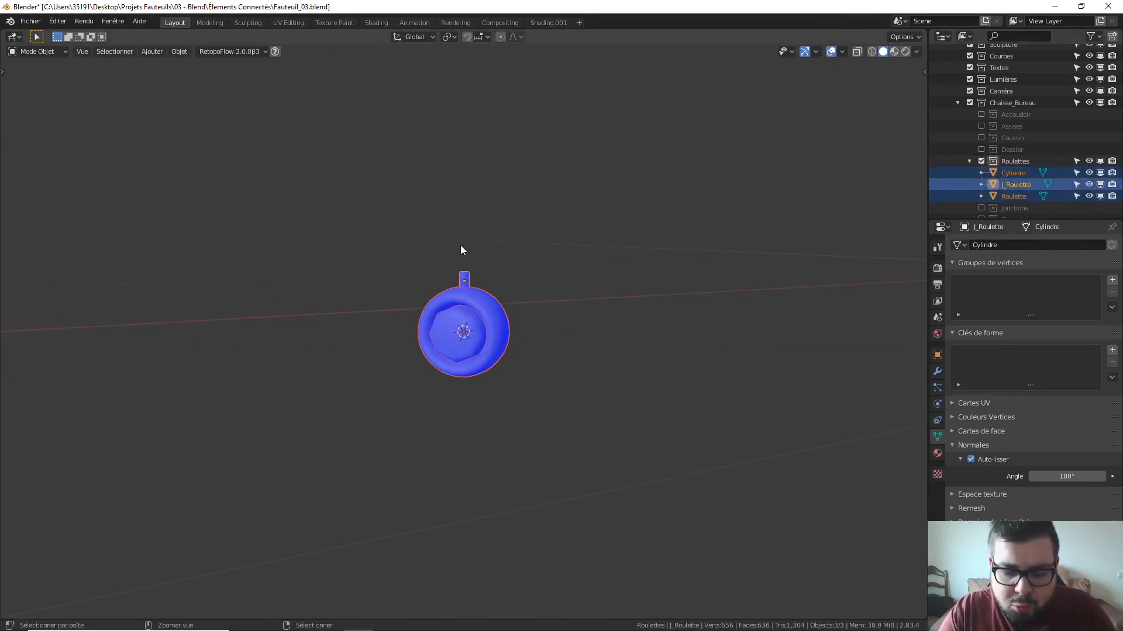
pyautogui.hotkey('ctrl', 'j')
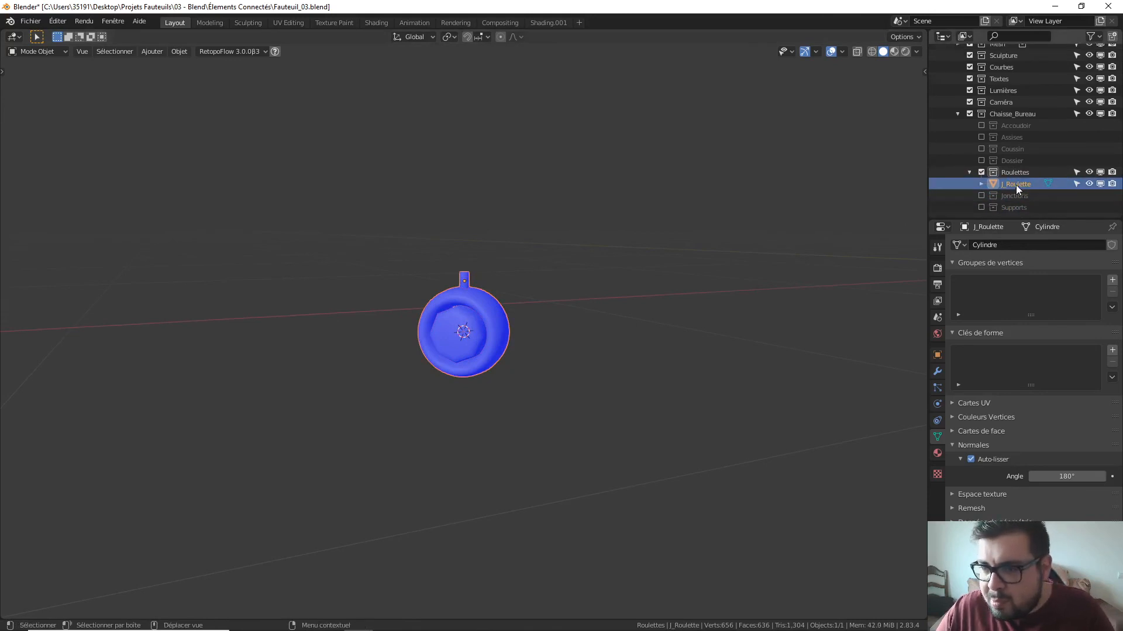
# Open the joined castor object's name for editing
pyautogui.doubleClick(1016, 185)
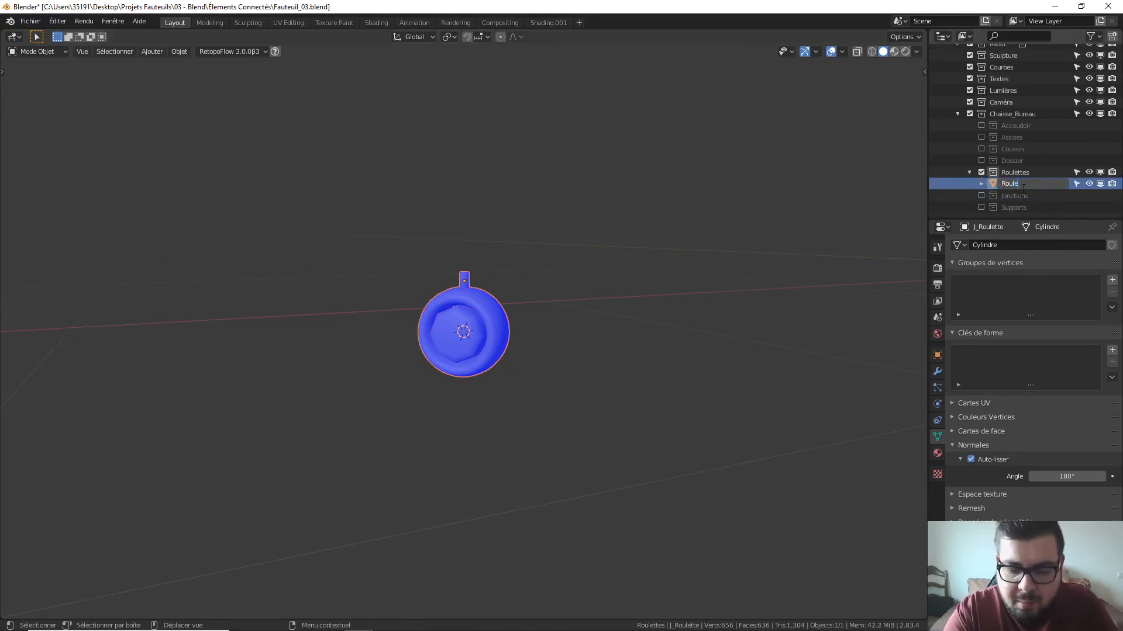